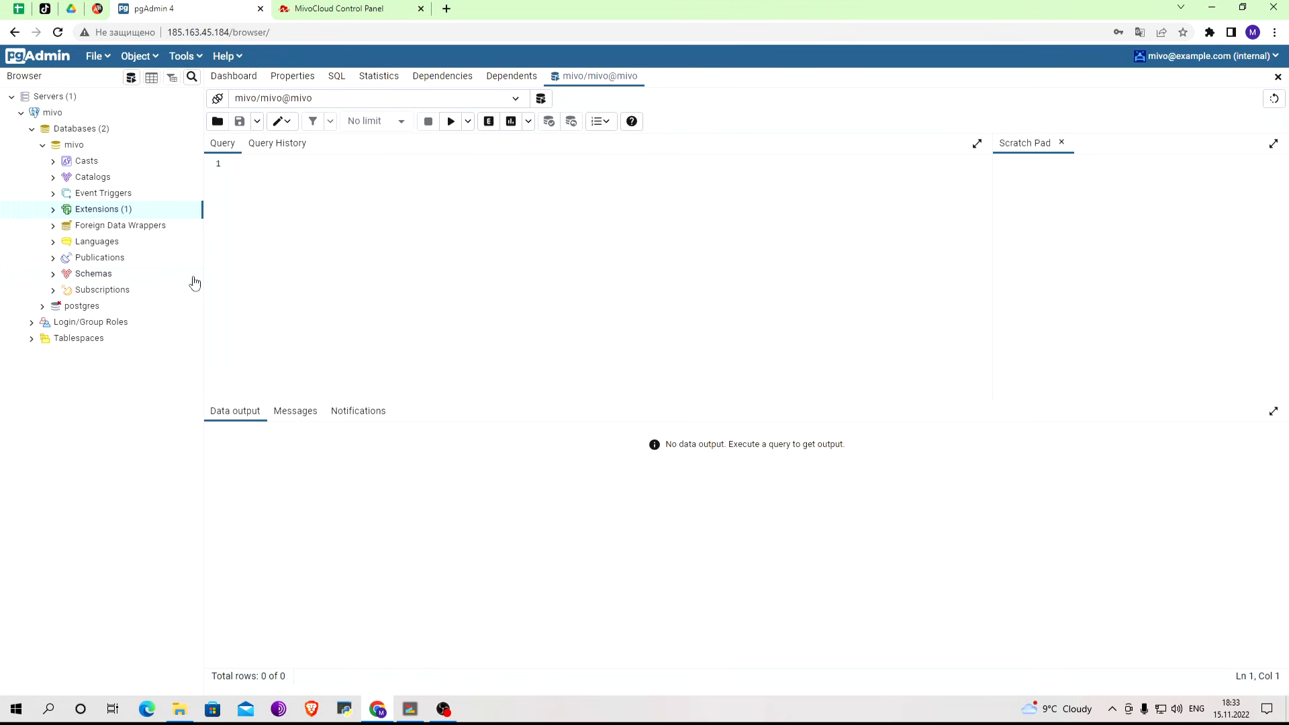
# Run the query CREATE EXTENSION pgagent; on the mivo database.
pyautogui.write('EXTENSION pgagent;')
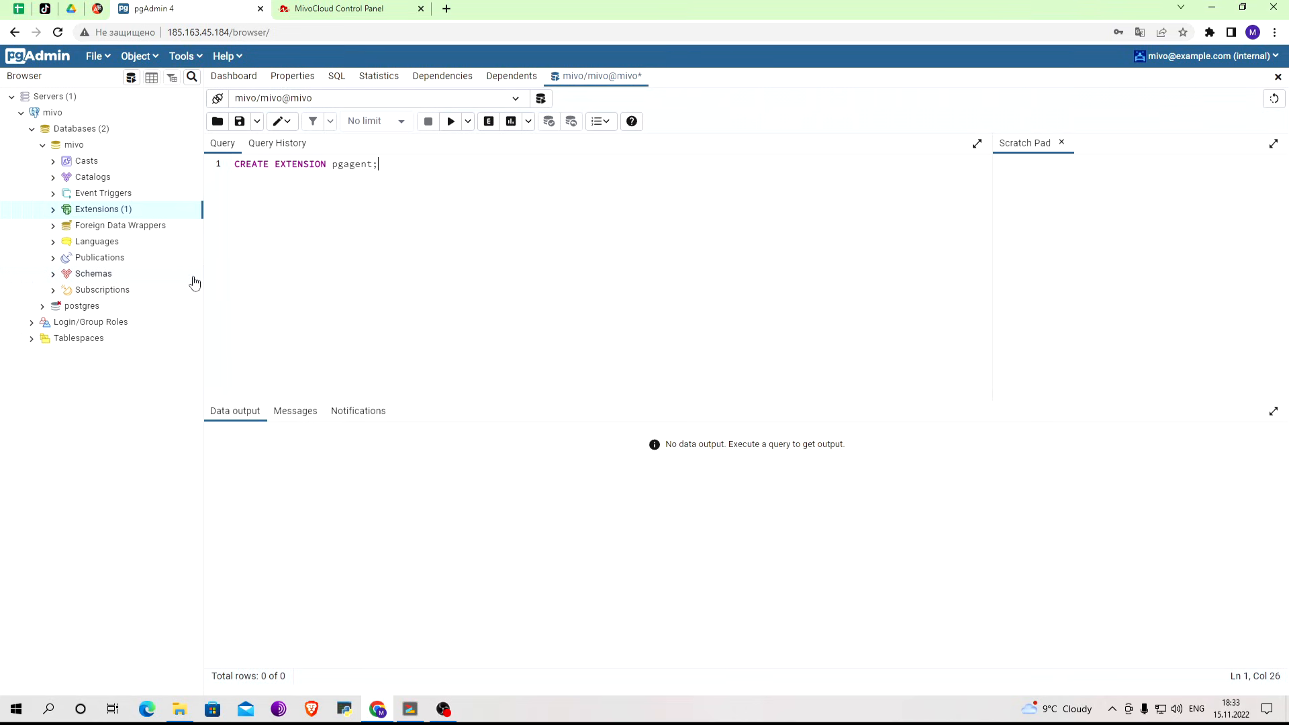
pyautogui.click(451, 122)
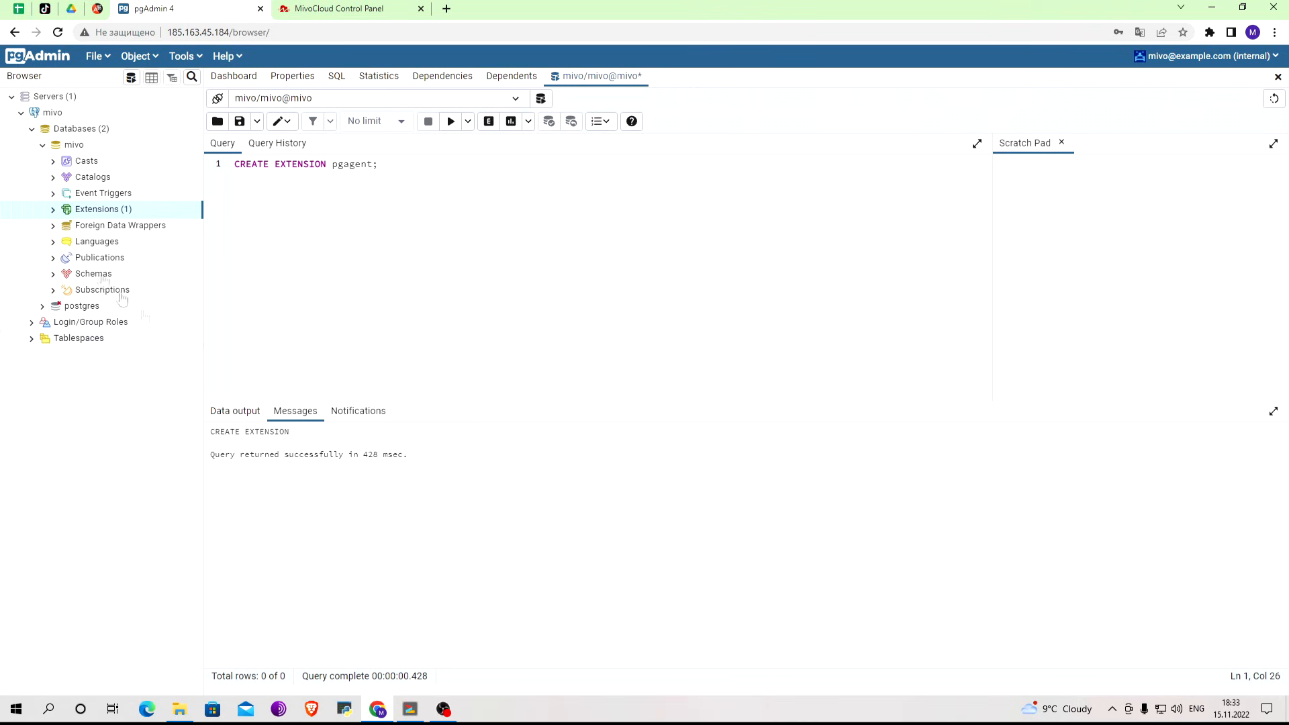
# Refresh the mivo database's Extensions node, expand it and select the pgagent extension.
pyautogui.click(53, 209)
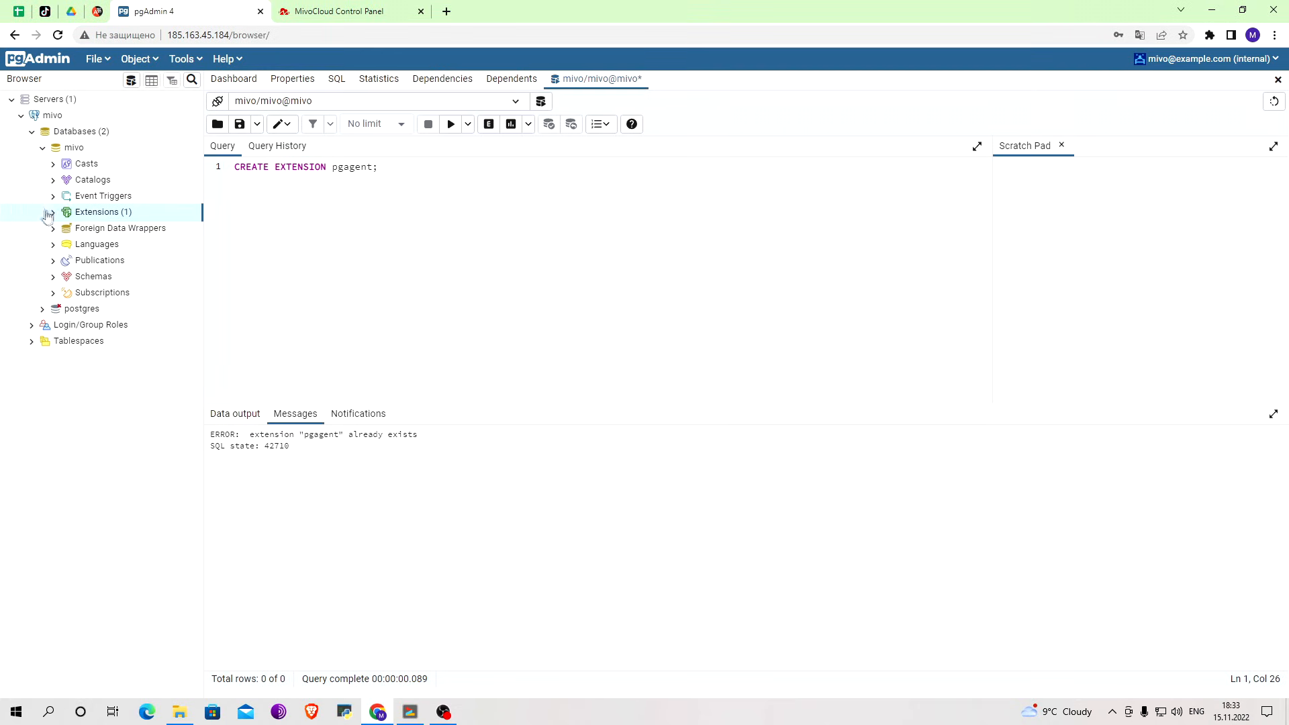
pyautogui.click(53, 213)
pyautogui.click(53, 213)
pyautogui.rightClick(106, 212)
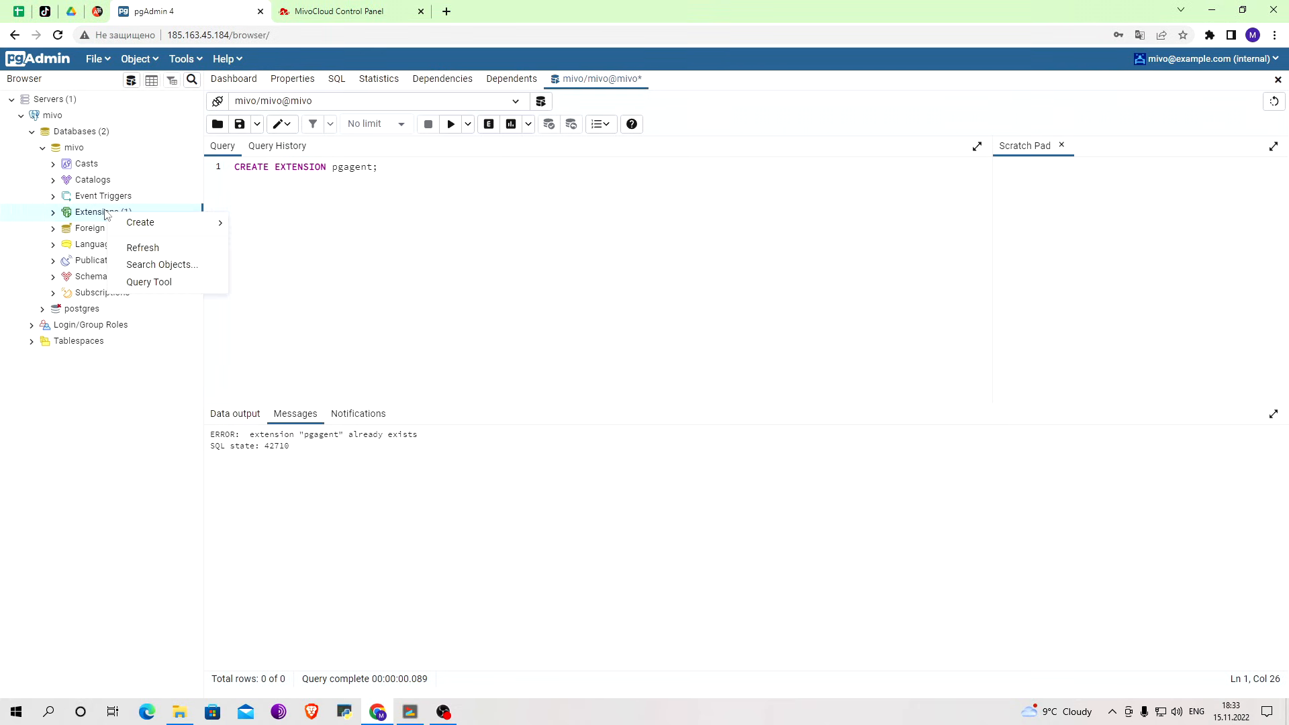
pyautogui.click(142, 249)
pyautogui.click(53, 213)
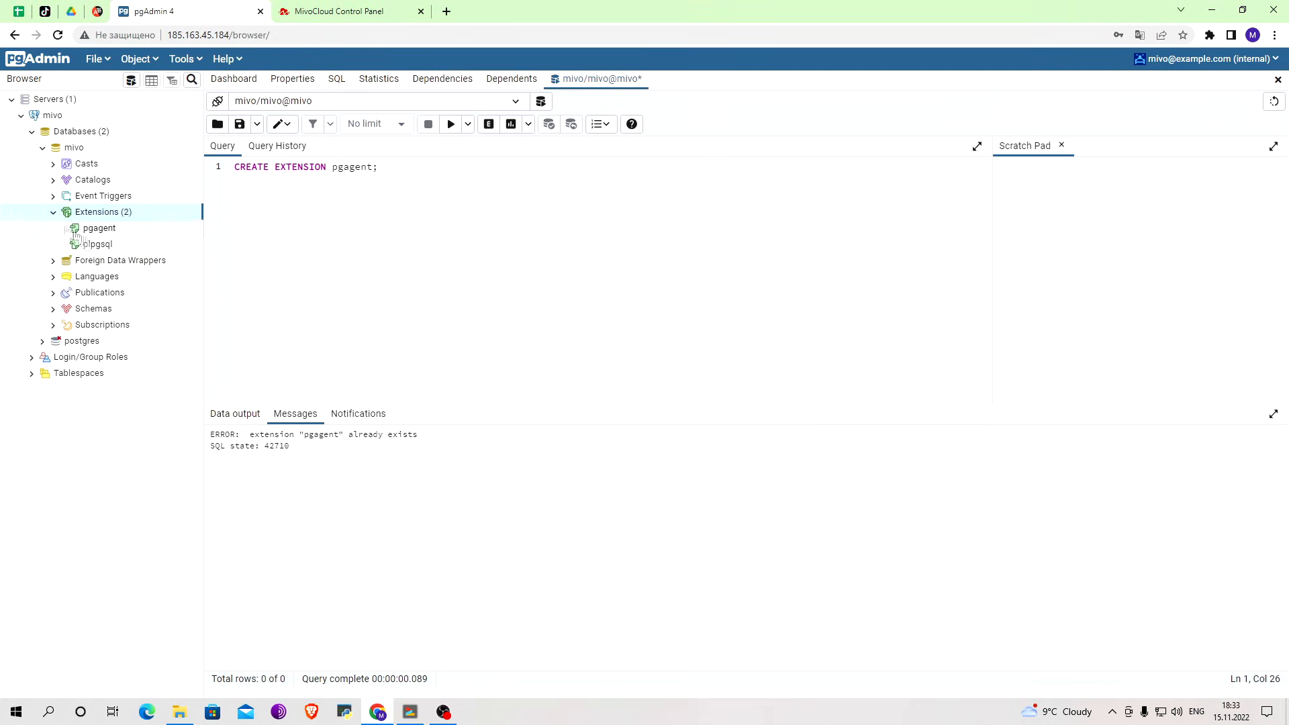
pyautogui.click(116, 232)
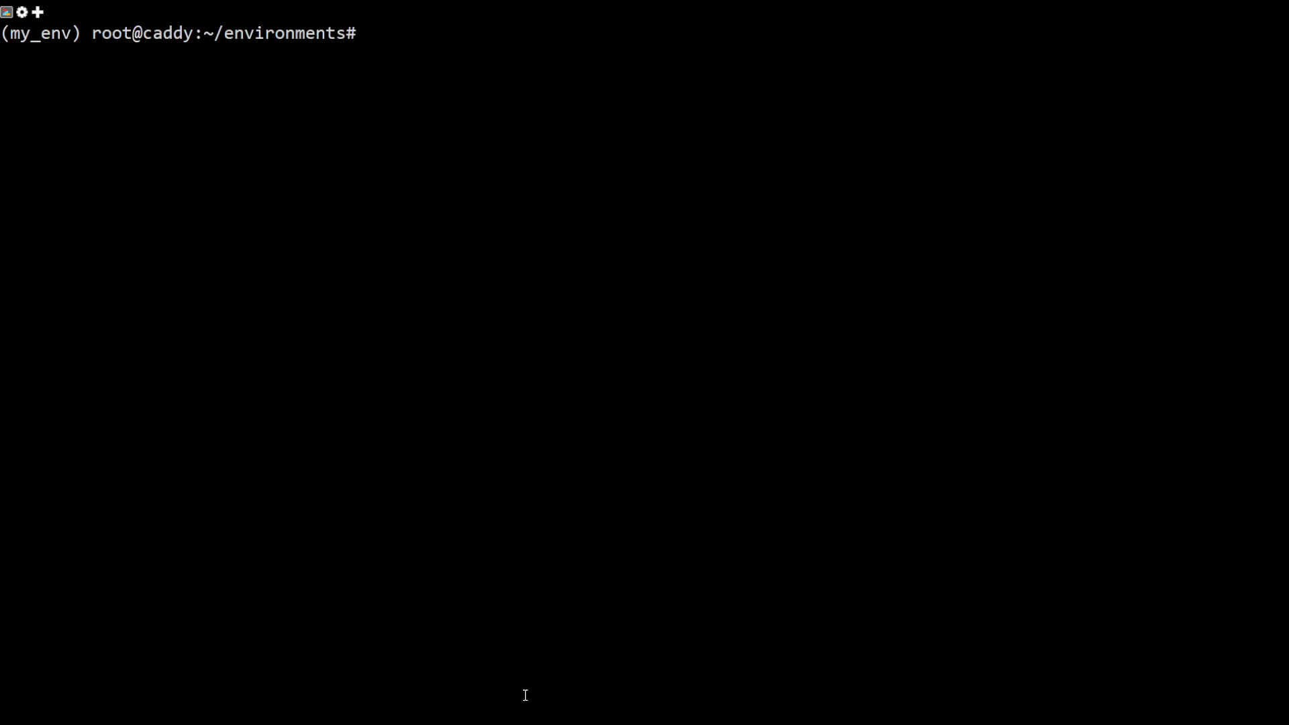
# In the server terminal, run pgagent host=/var/run/postgresql dbname=mivo user=mivo.
pyautogui.write('pgagent host')
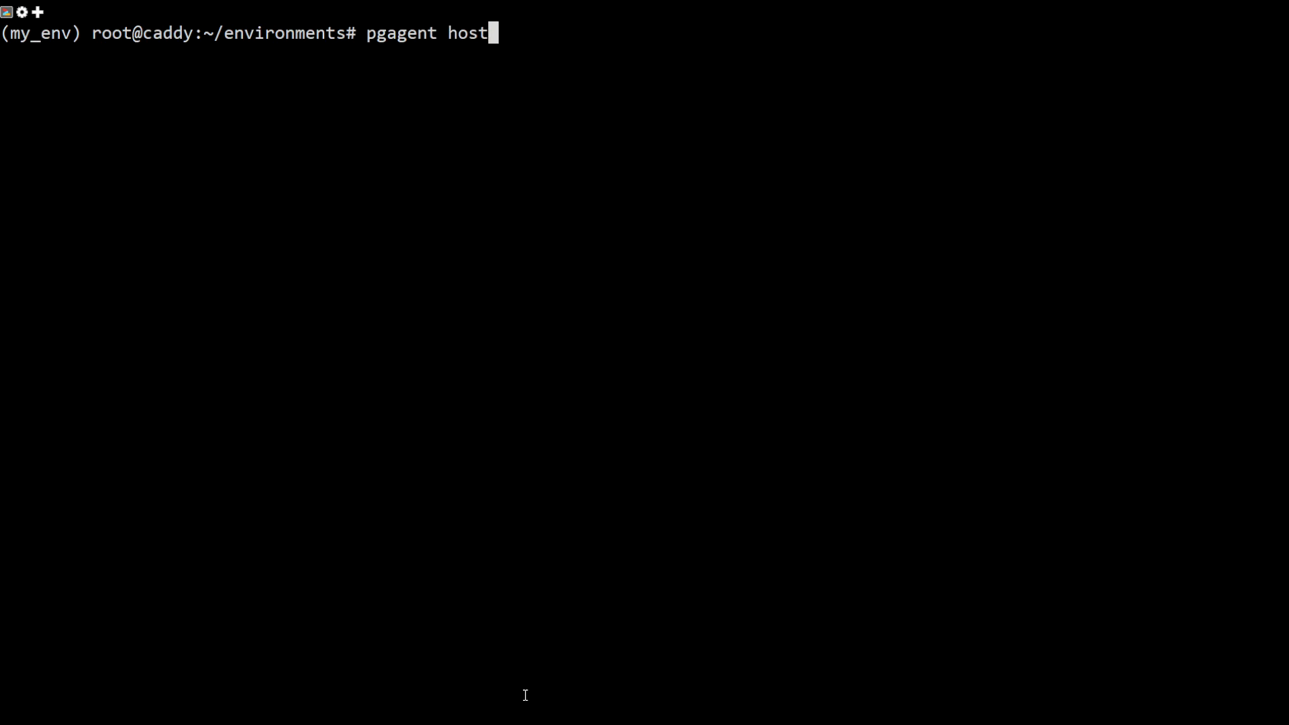
pyautogui.write('=/var/')
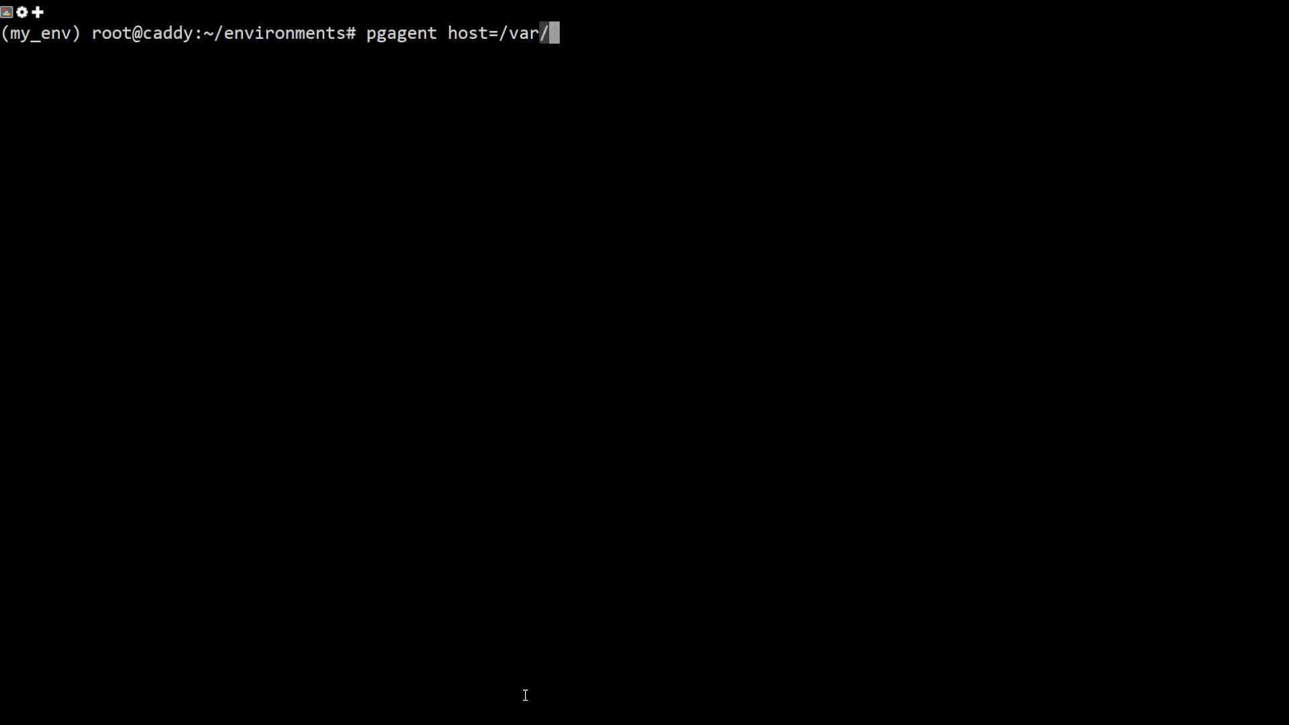
pyautogui.write('run/pos')
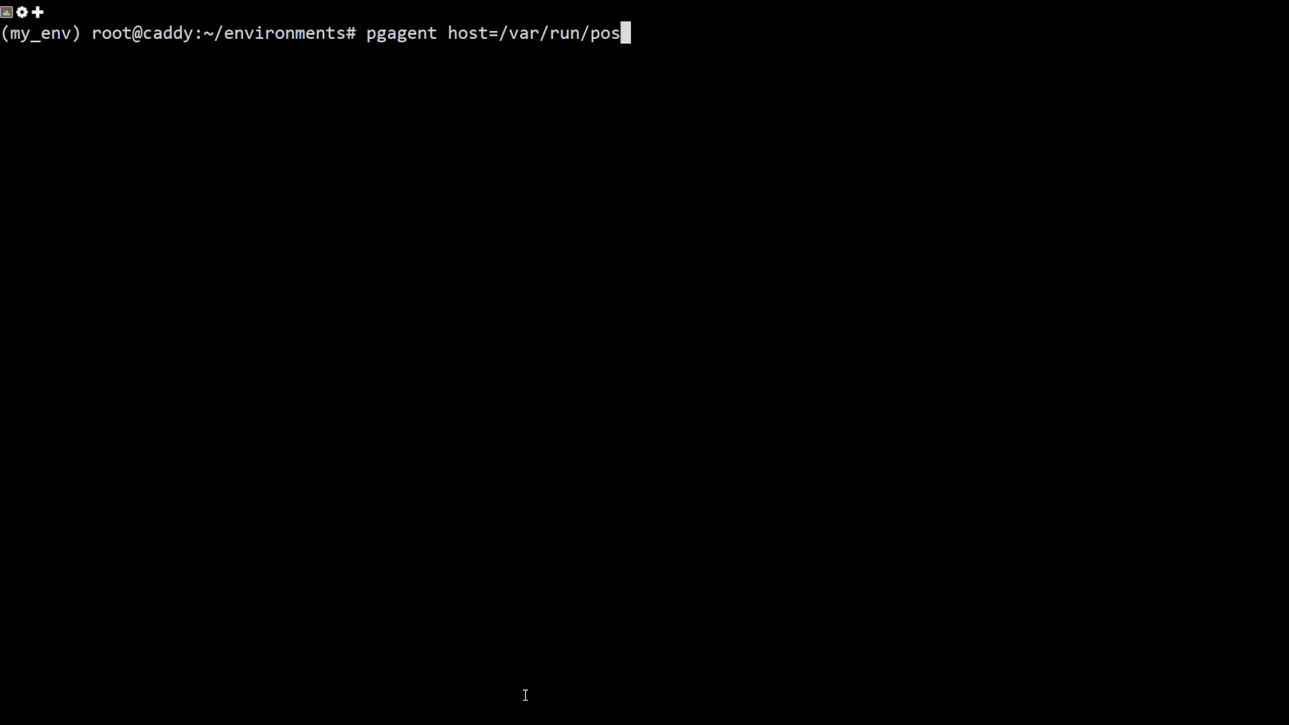
pyautogui.write('tgresql ')
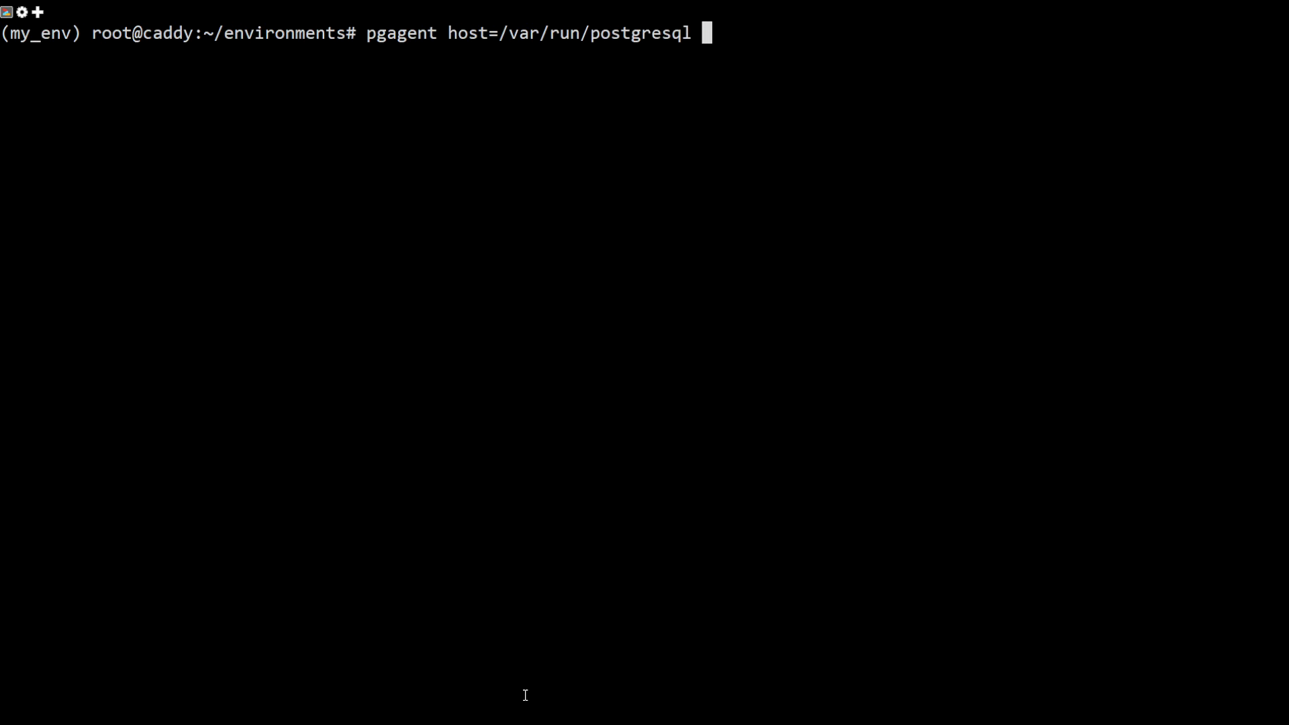
pyautogui.write('dbname')
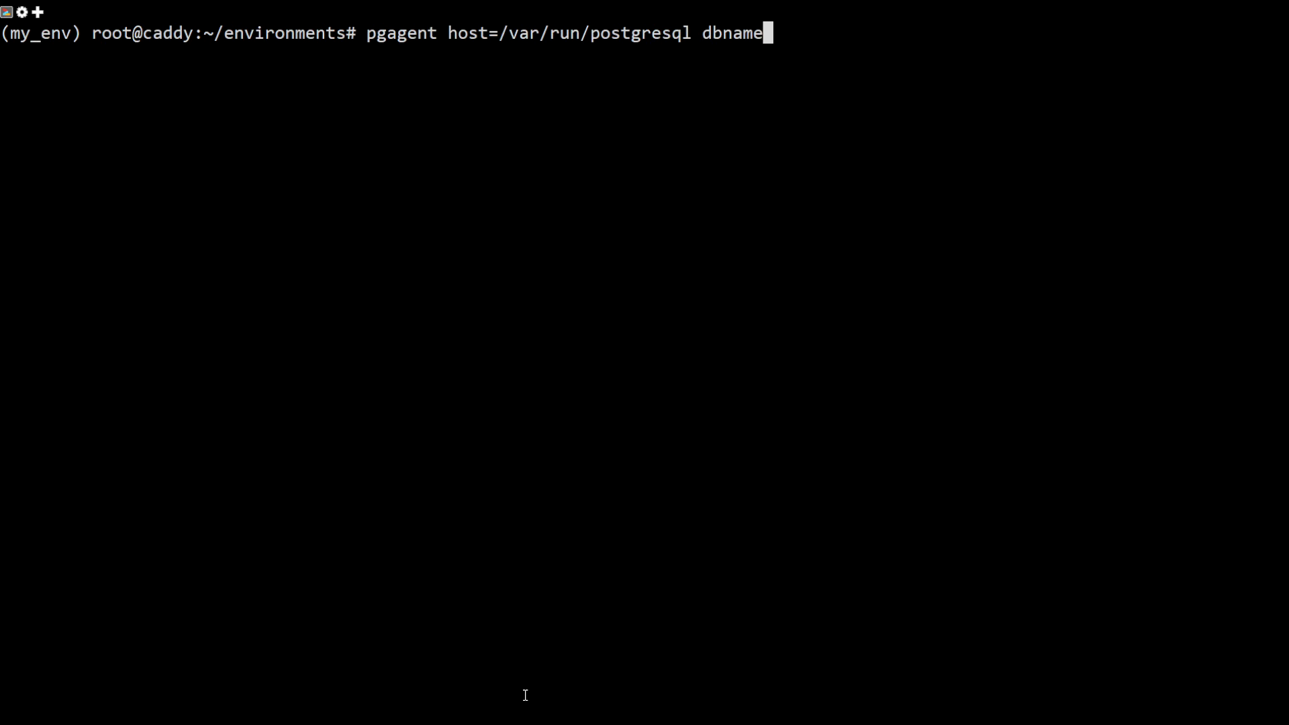
pyautogui.write('=mivo user')
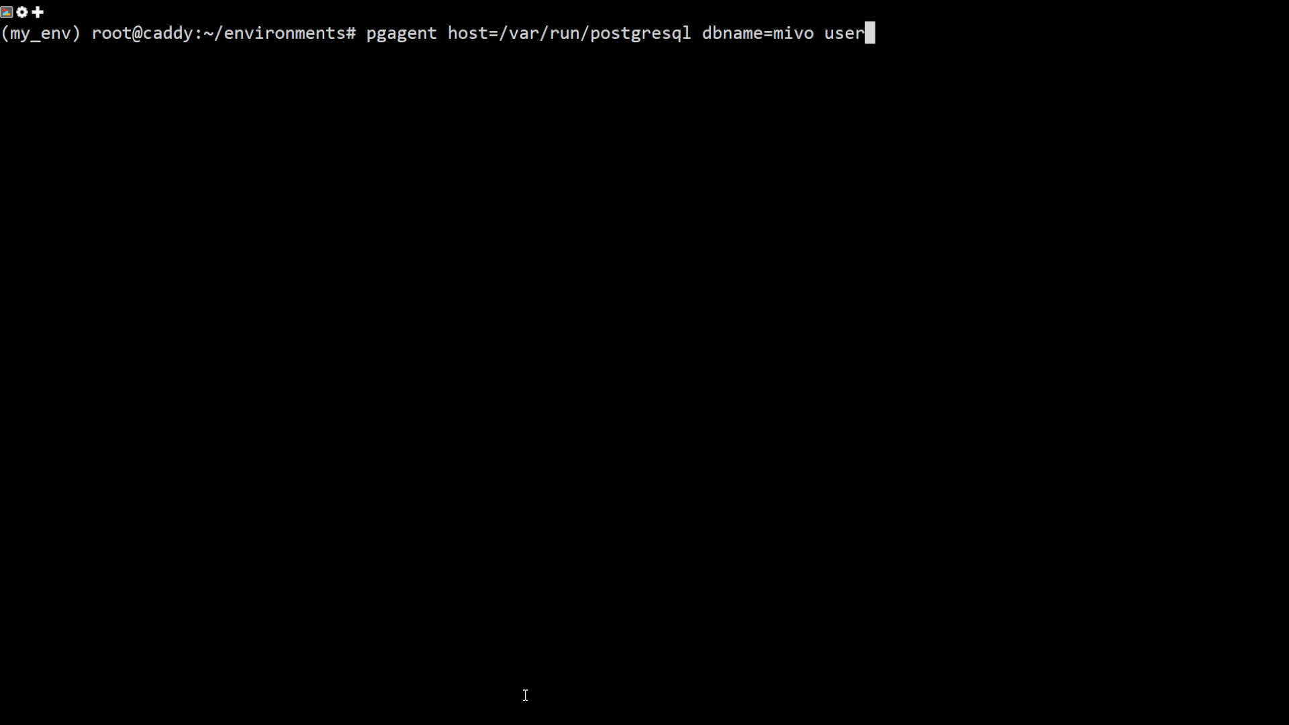
pyautogui.write('=mivo')
pyautogui.press('Return')
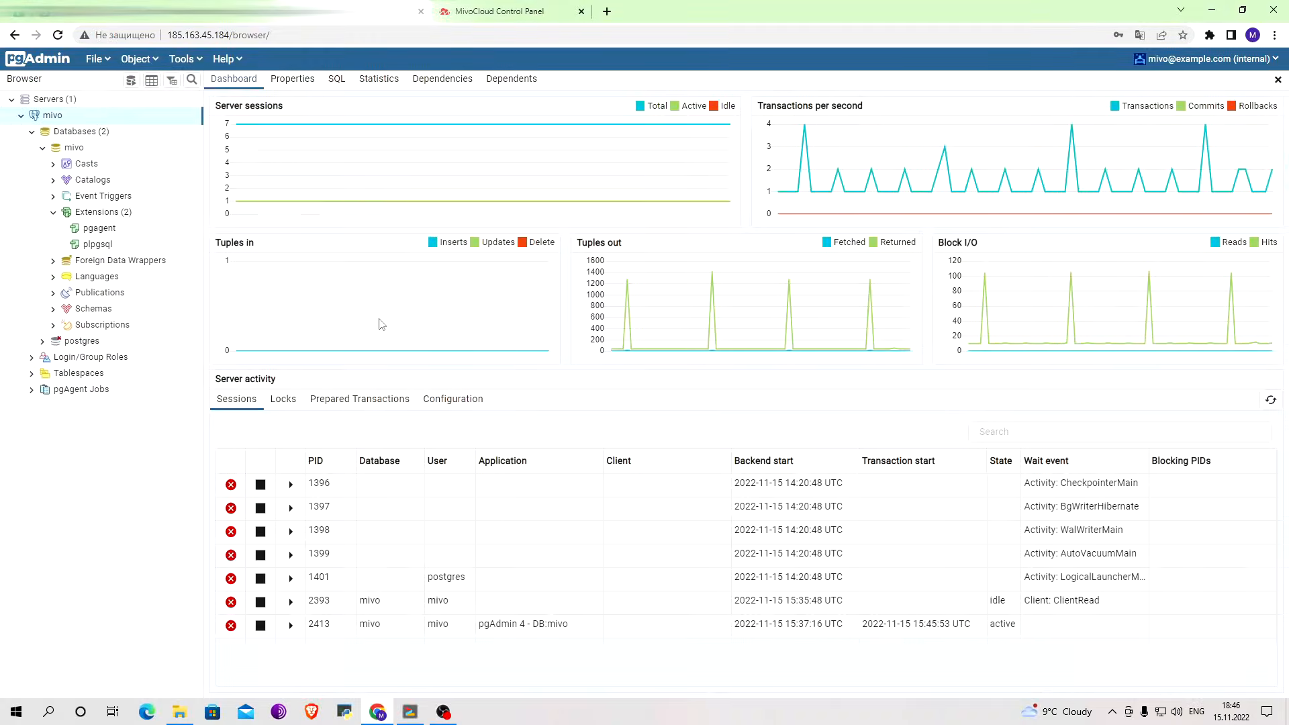
# Start a new pgAgent job on the mivo server and name it Backup.
pyautogui.click(92, 396)
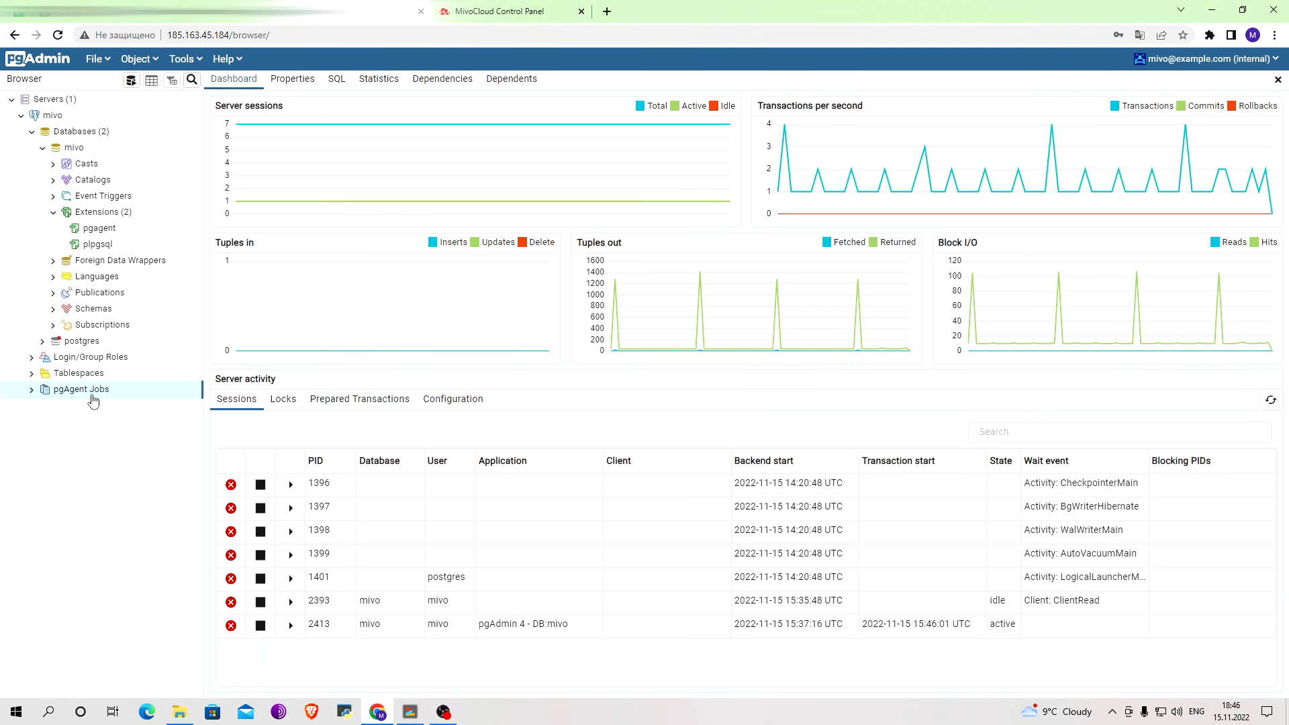
pyautogui.rightClick(94, 398)
pyautogui.moveTo(153, 414)
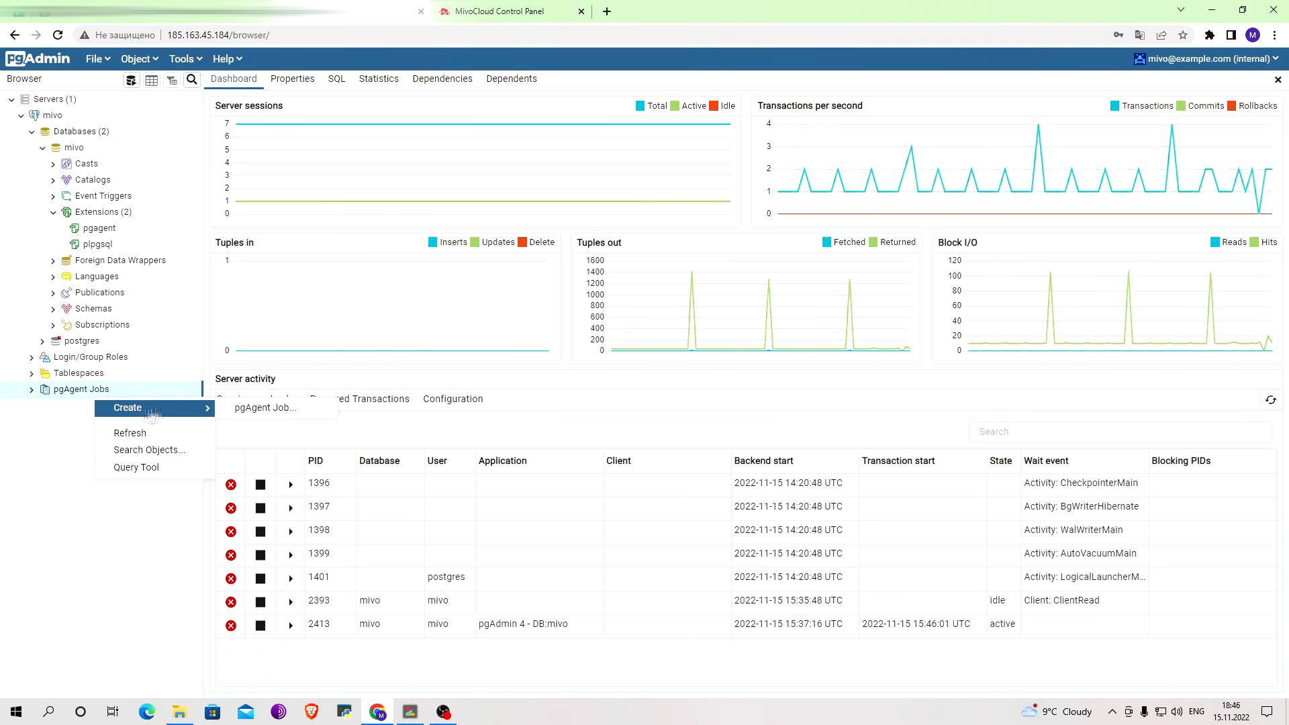
pyautogui.click(250, 408)
pyautogui.write('Backup')
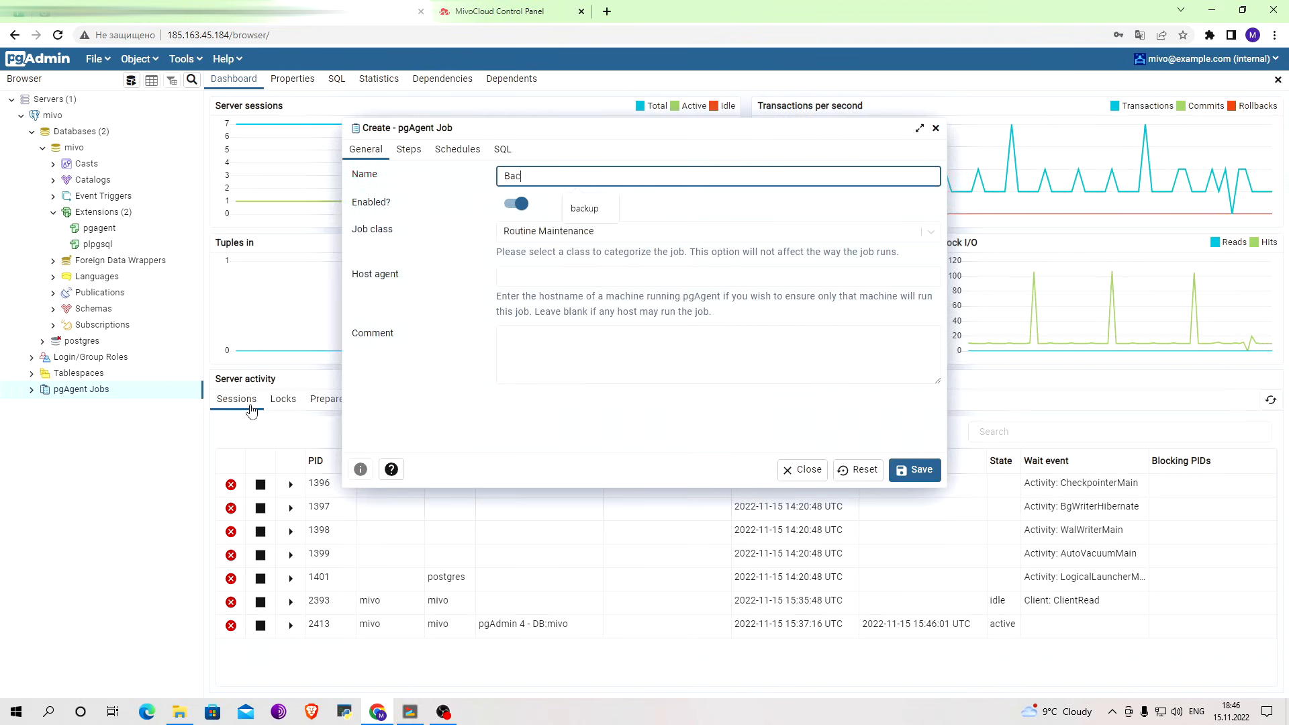
pyautogui.click(472, 346)
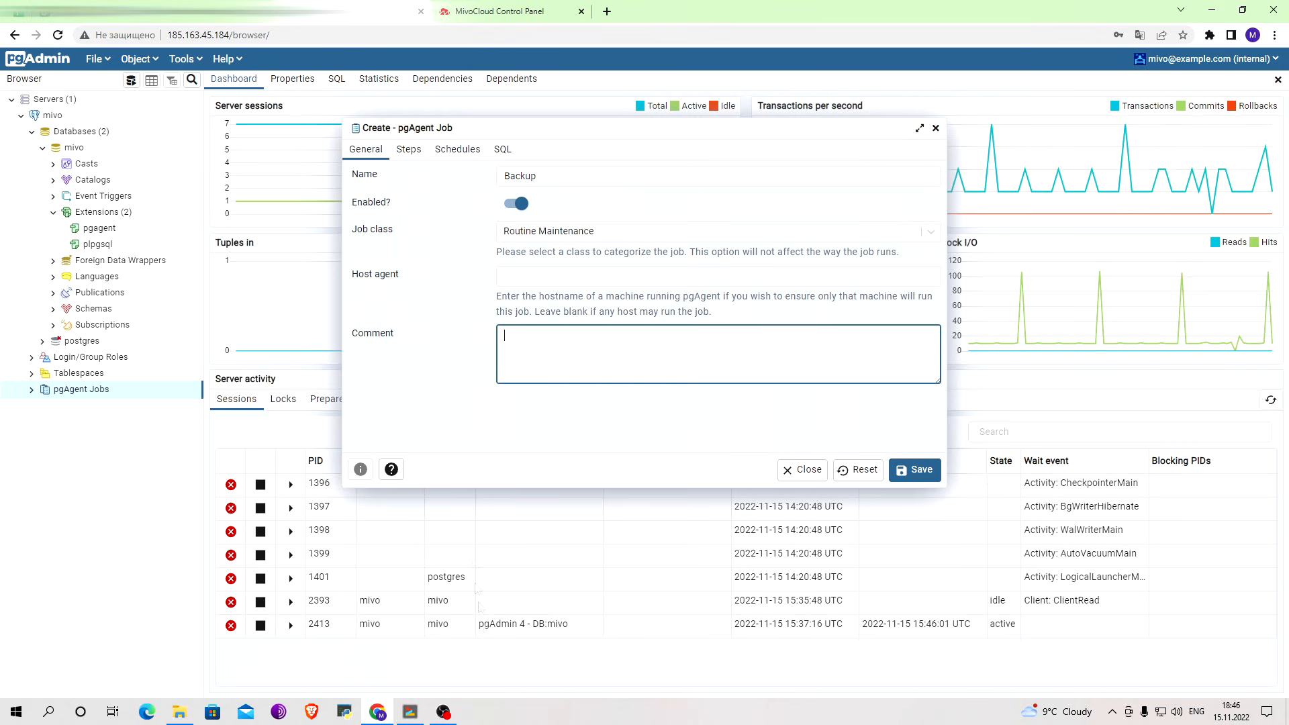
pyautogui.click(410, 151)
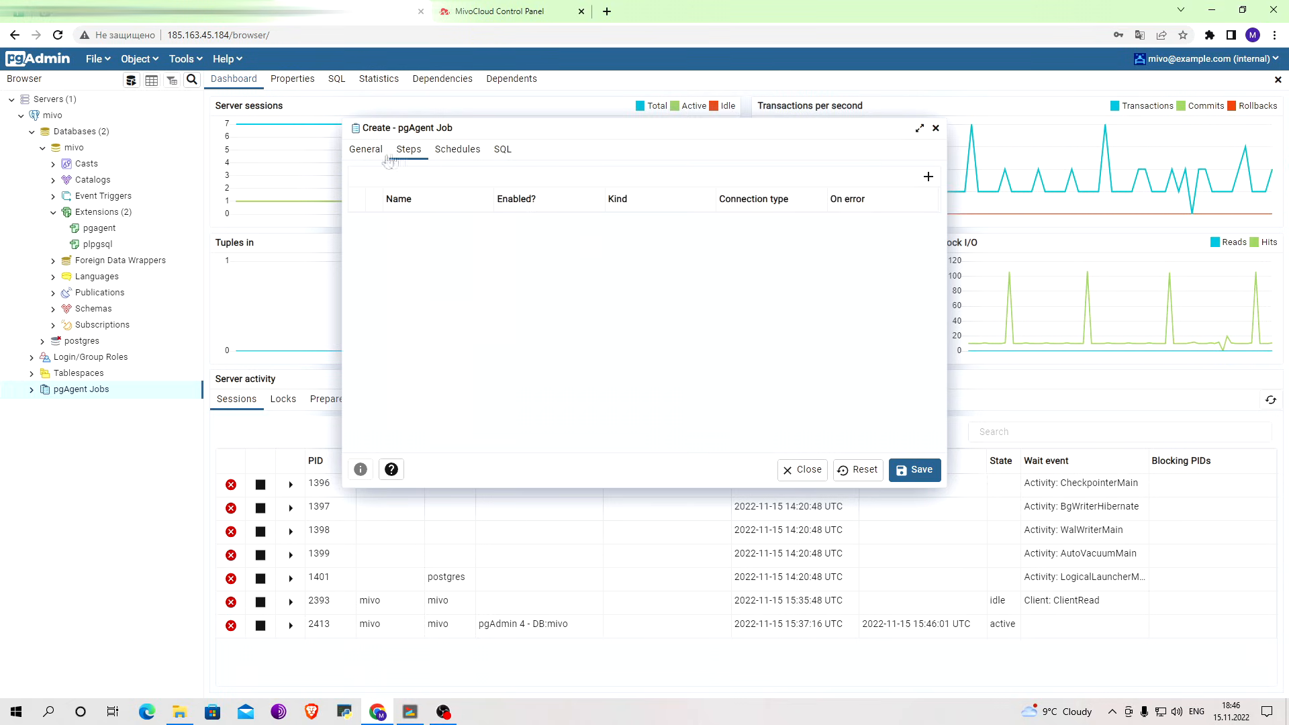
pyautogui.click(366, 149)
pyautogui.click(549, 278)
pyautogui.click(569, 338)
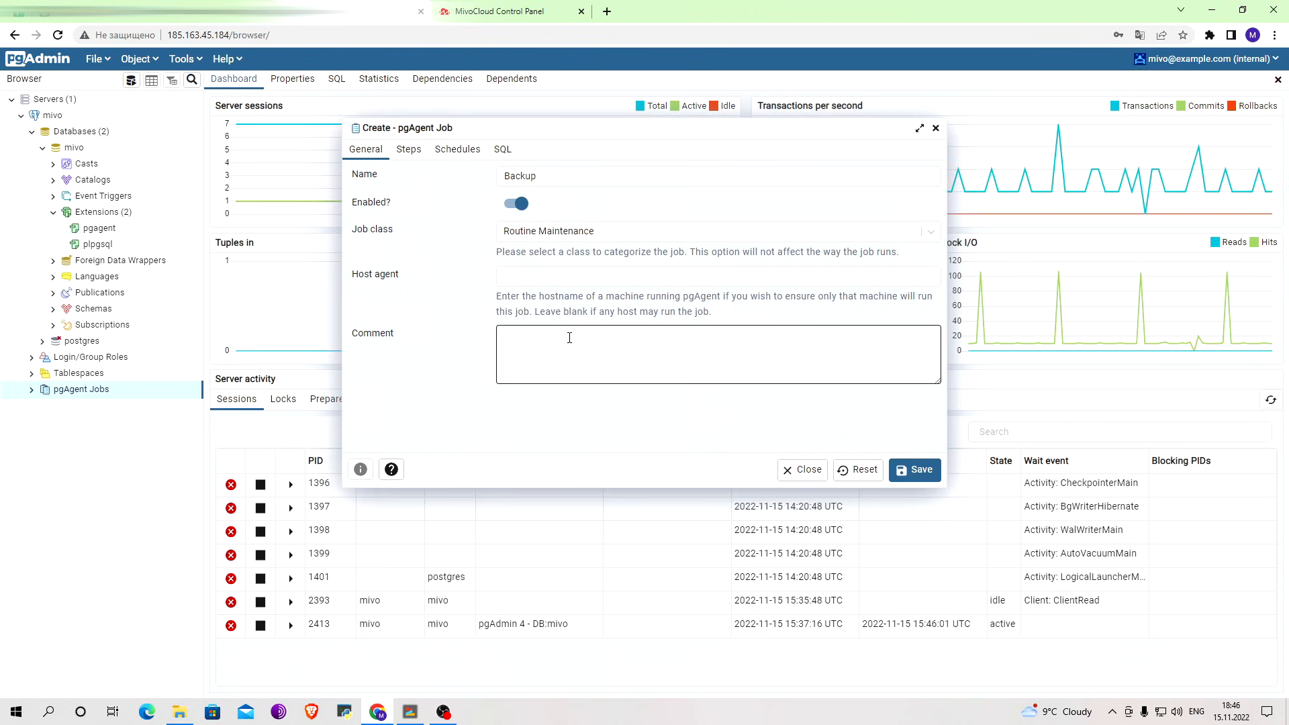
# Add a step named First to the Backup job.
pyautogui.click(409, 149)
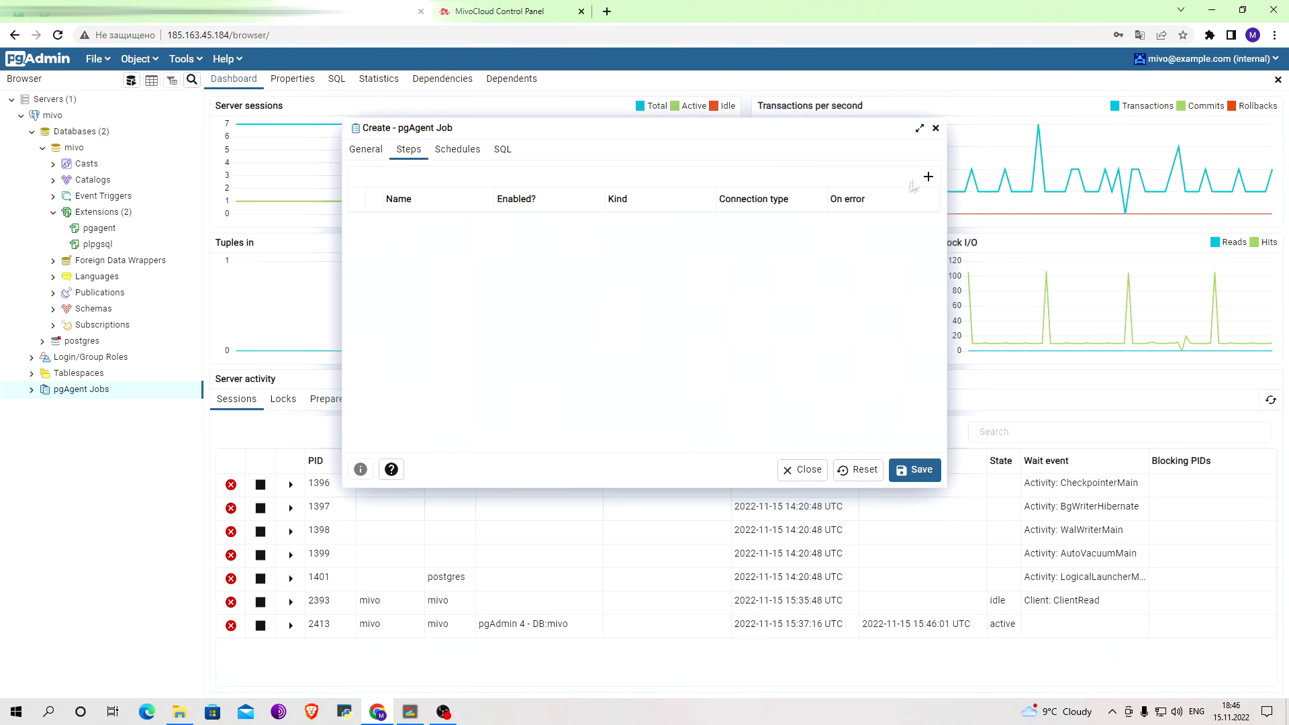
pyautogui.click(930, 177)
pyautogui.click(461, 221)
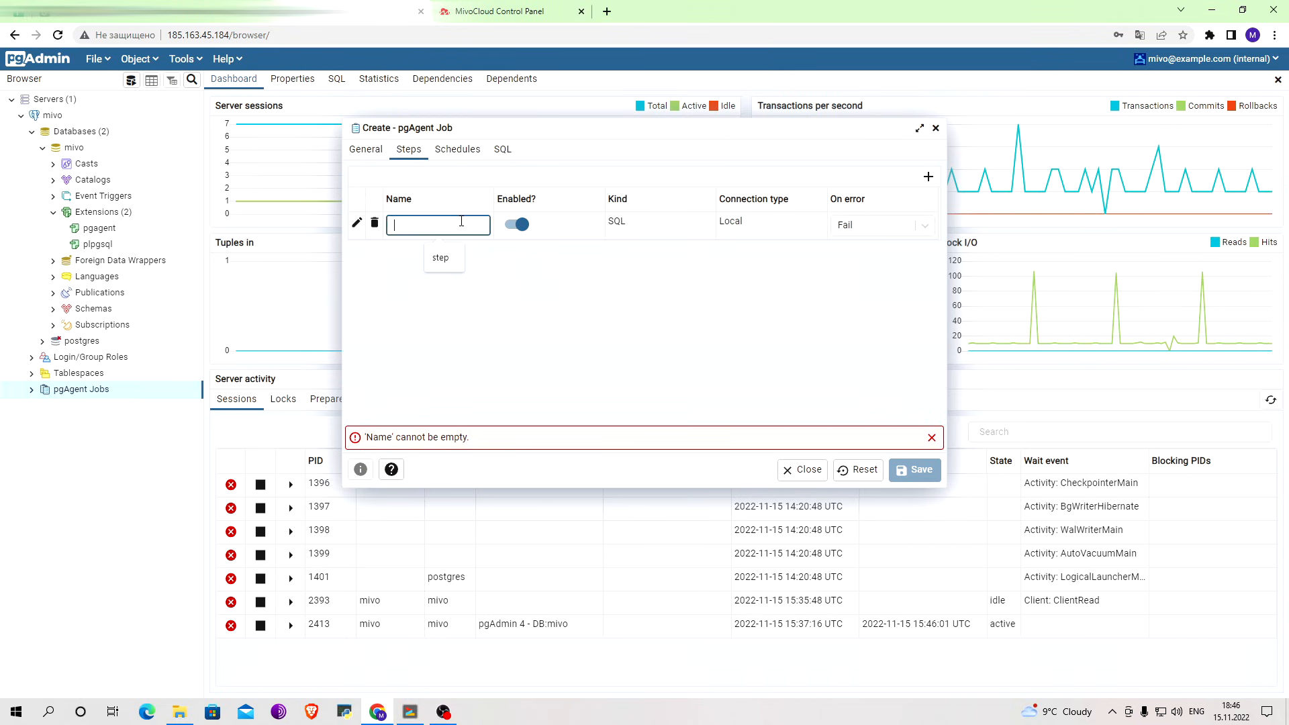
pyautogui.write('First')
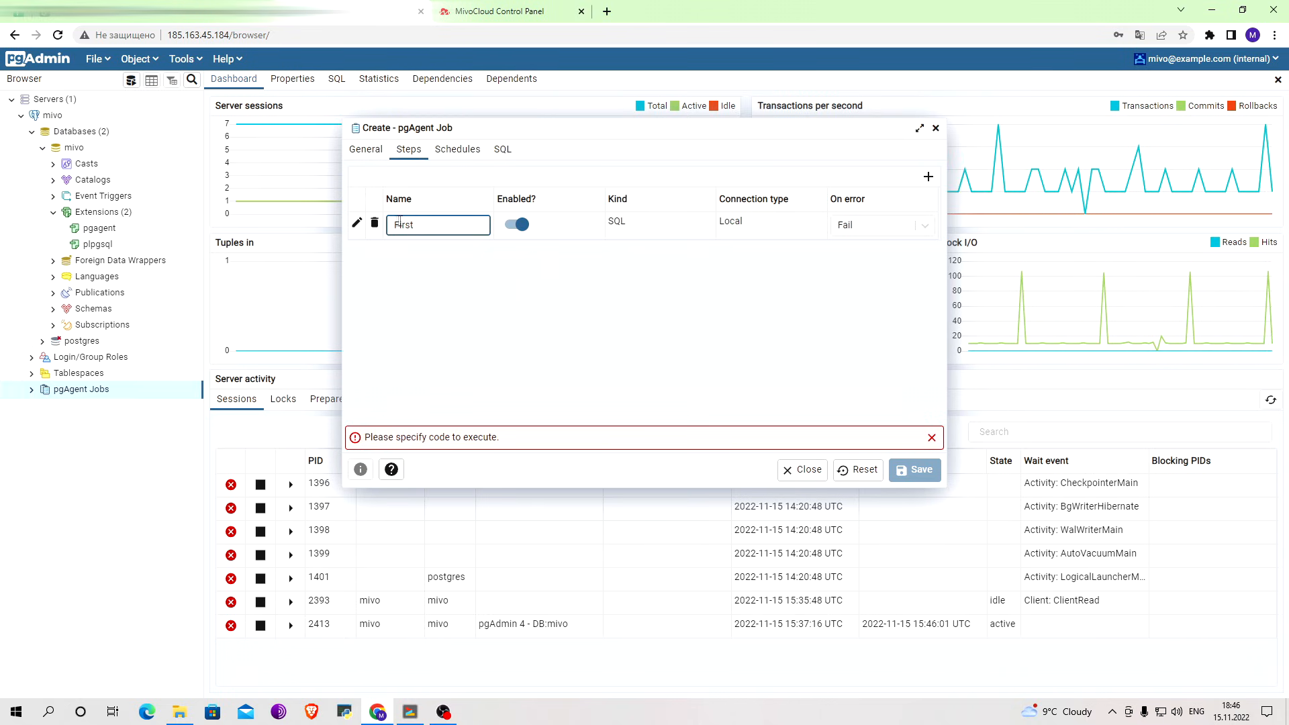
# Open the details of the job step First and set its kind to Batch.
pyautogui.click(357, 223)
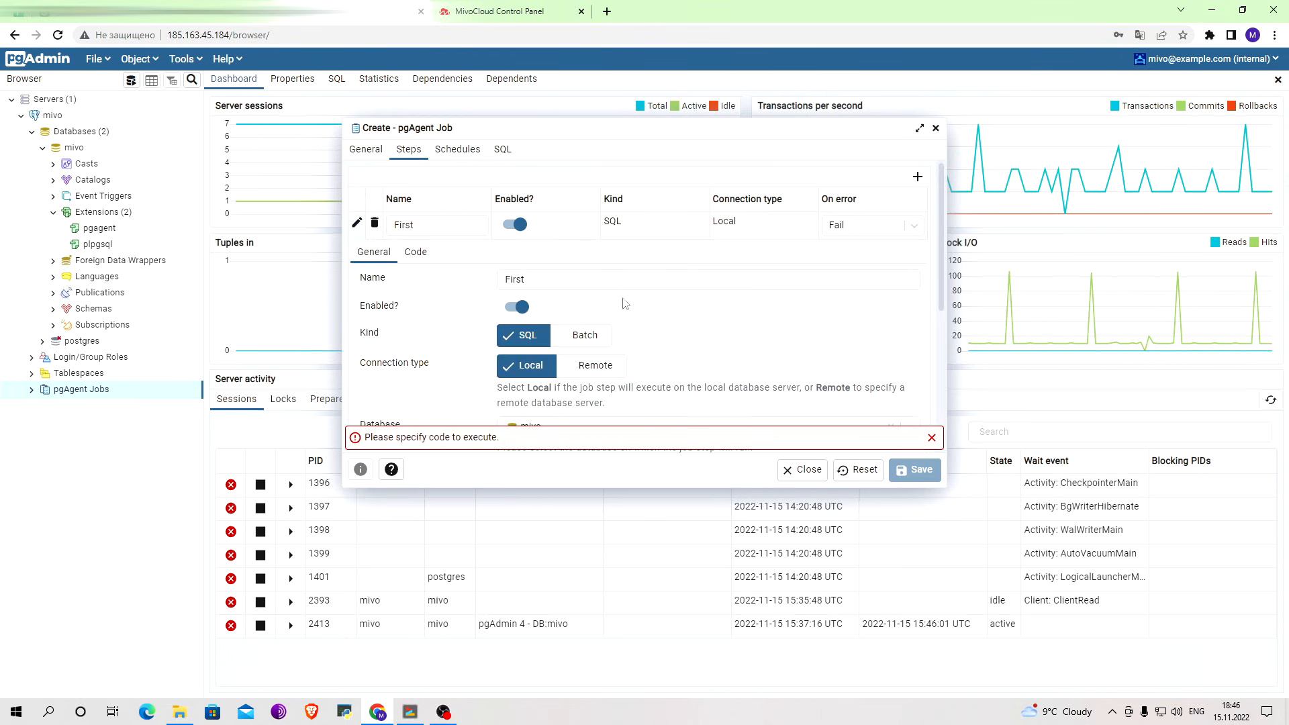
pyautogui.scroll(-3, 537, 311)
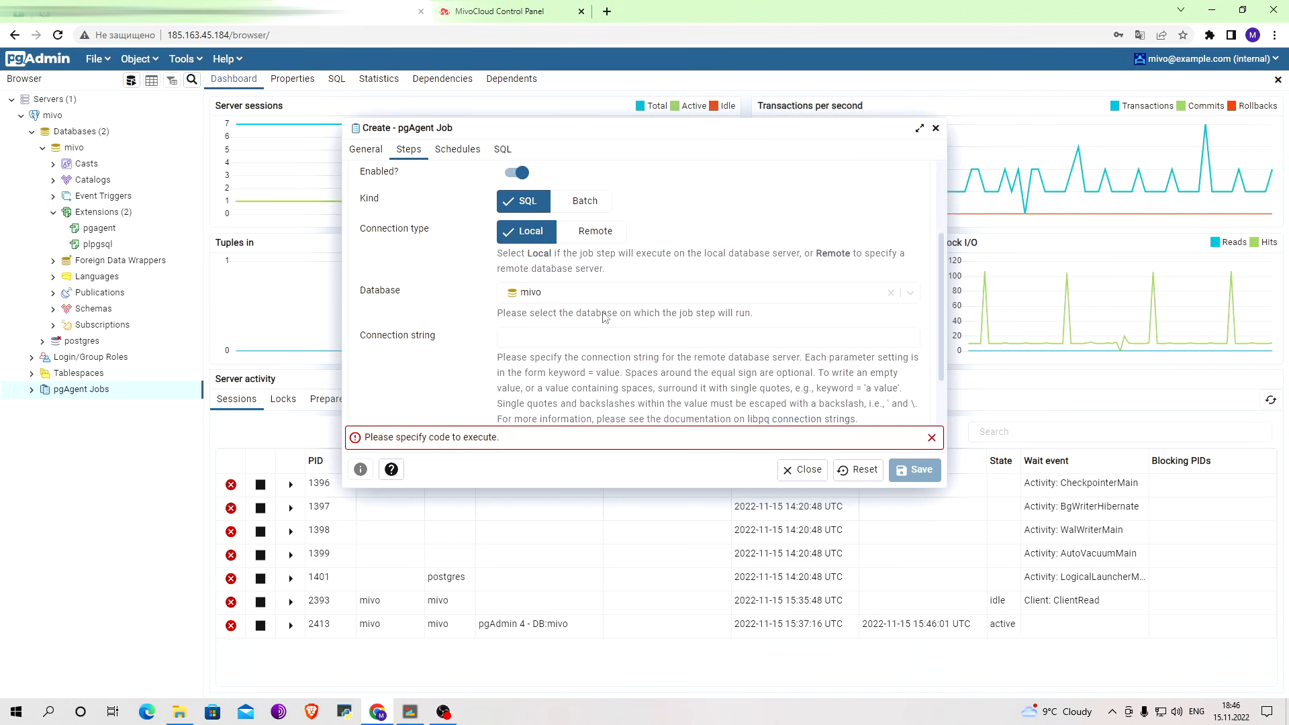
pyautogui.scroll(-2, 605, 317)
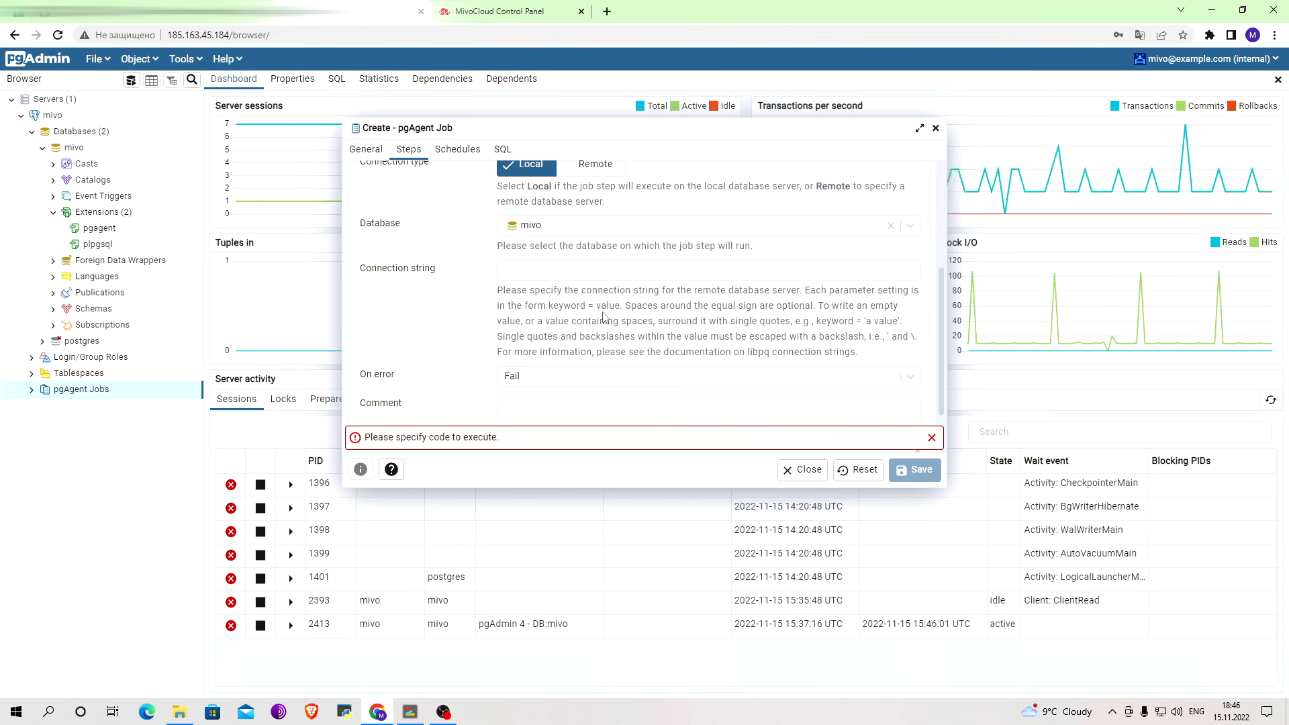
pyautogui.scroll(3, 605, 317)
pyautogui.click(595, 281)
pyautogui.scroll(-3, 595, 281)
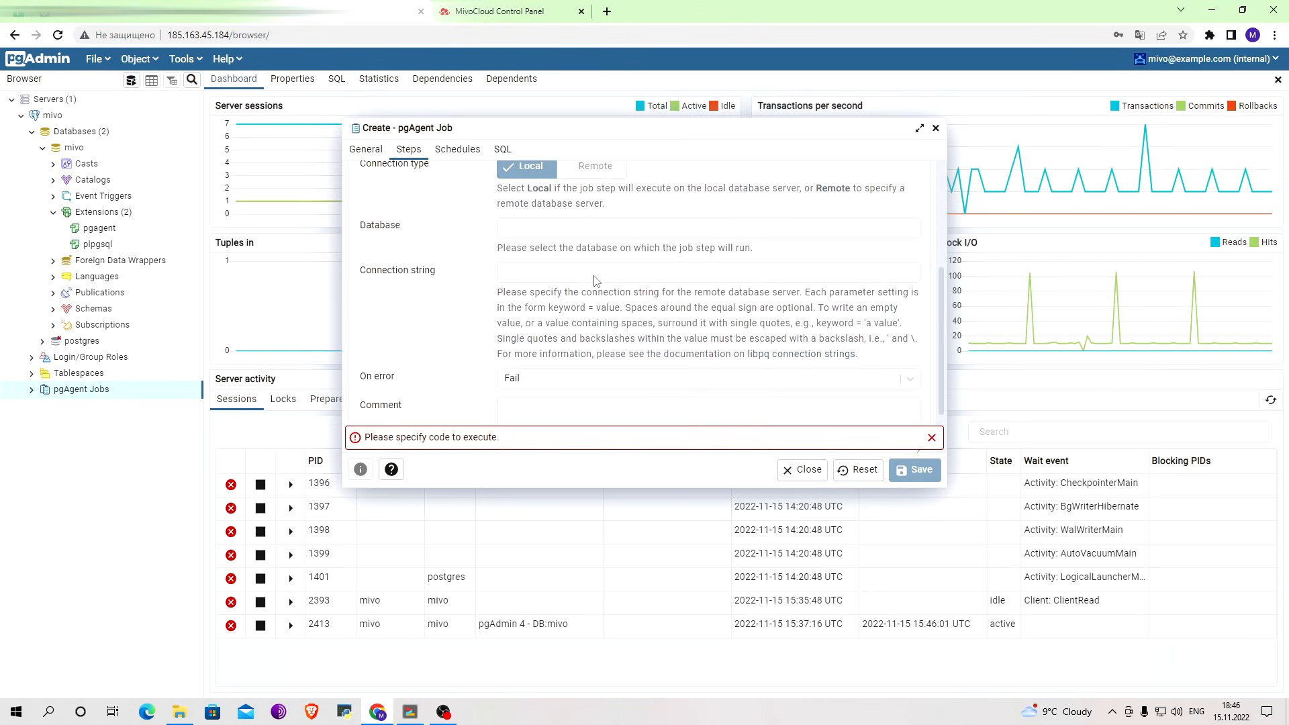
pyautogui.scroll(4, 595, 279)
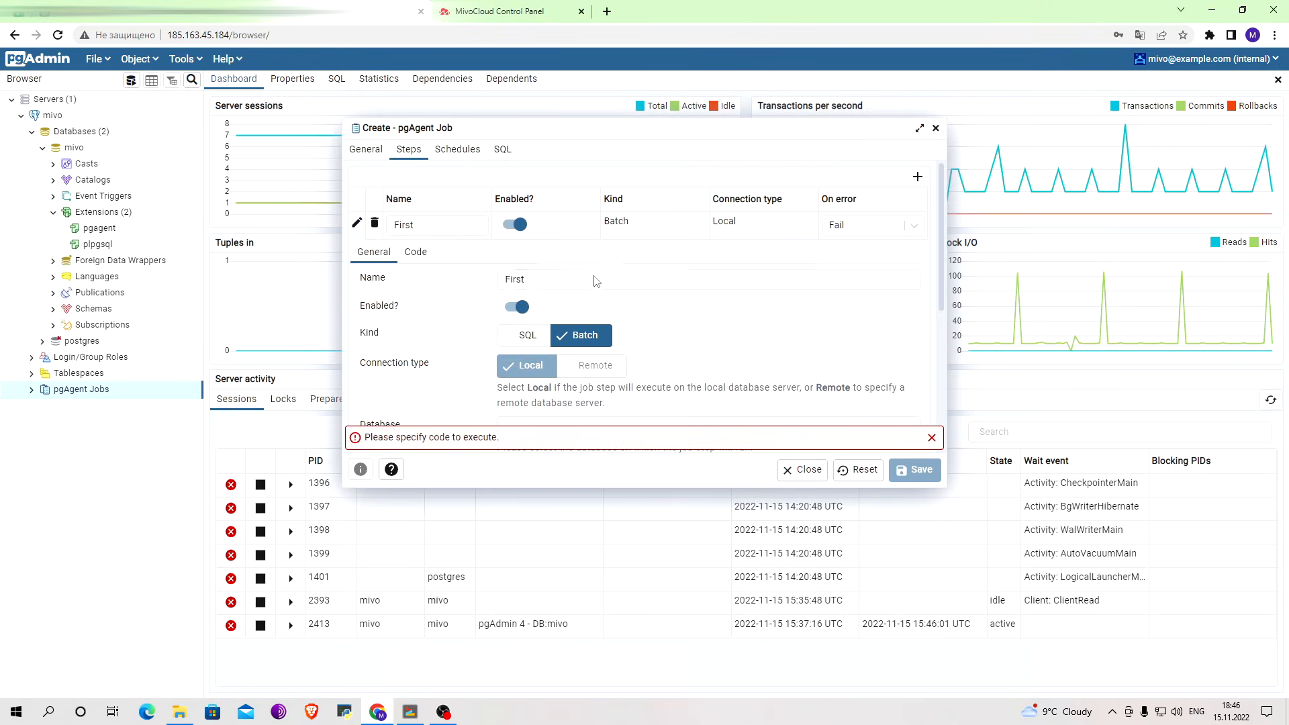
# Enter pg_dump --username=mivo --dbname=mivo as the code of the job step First.
pyautogui.click(416, 252)
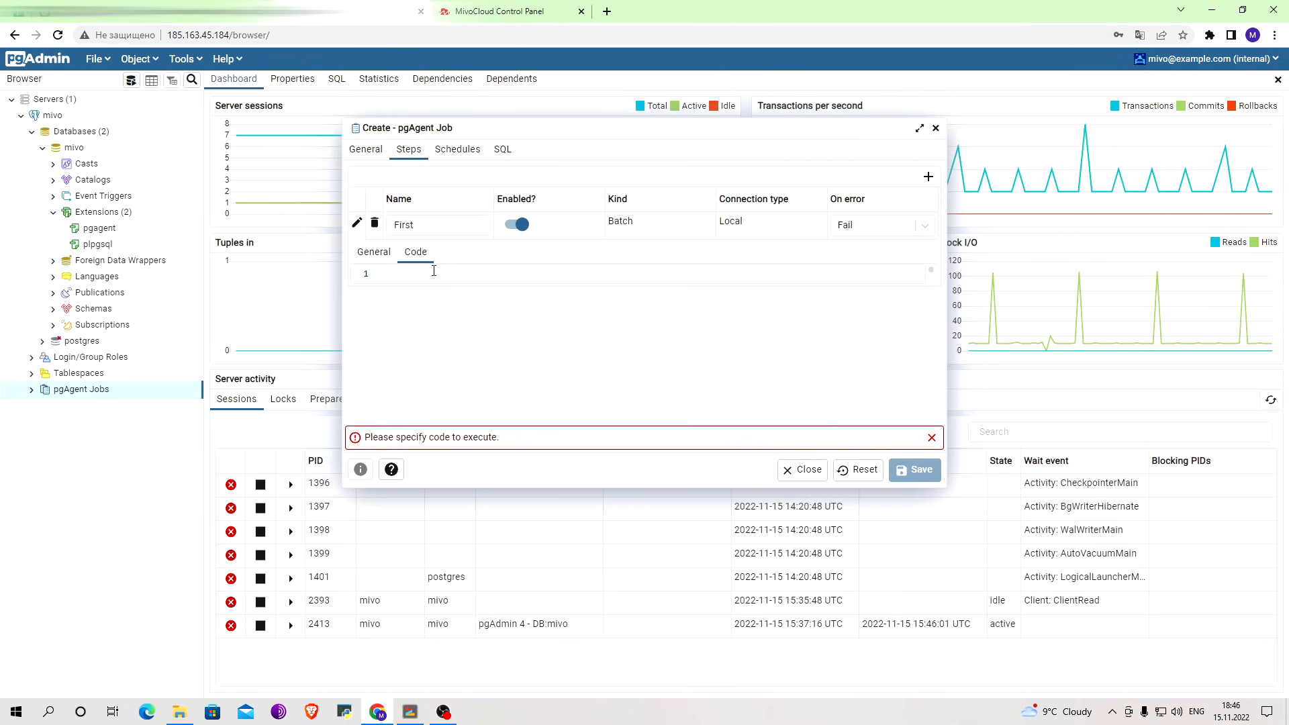
pyautogui.click(433, 270)
pyautogui.write('pg_dump')
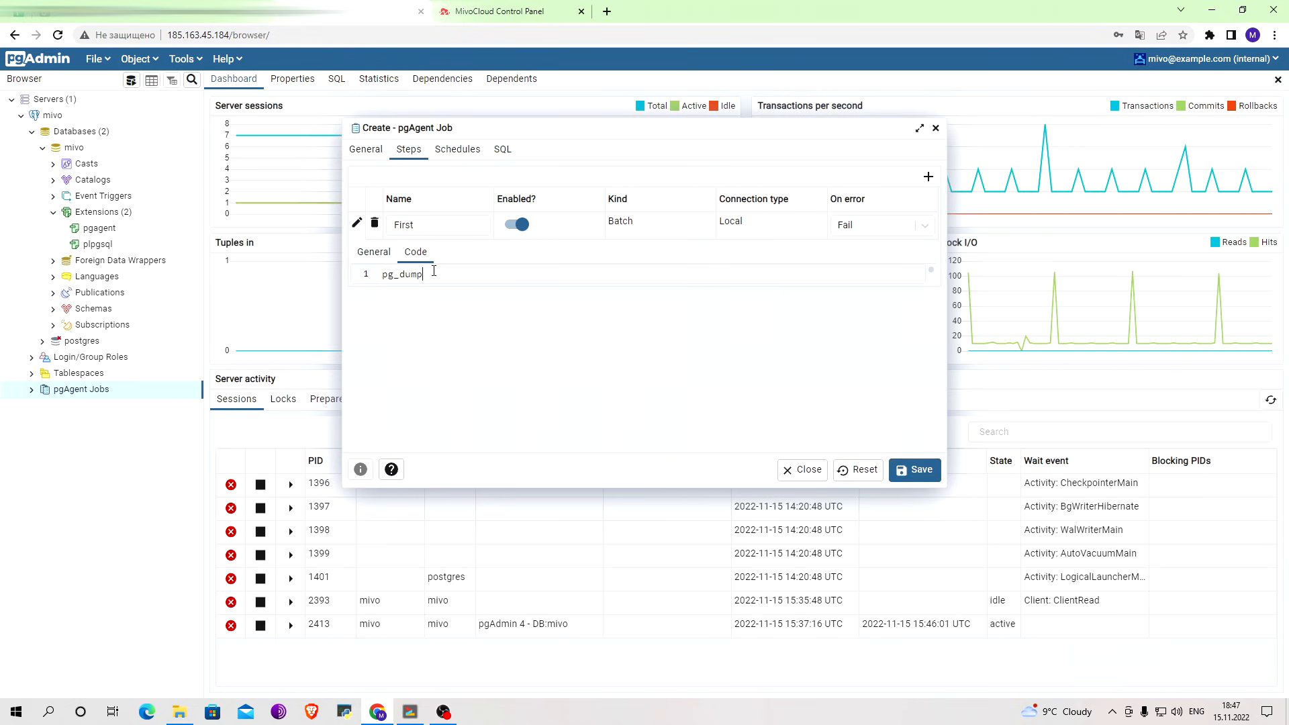
pyautogui.write(' -us')
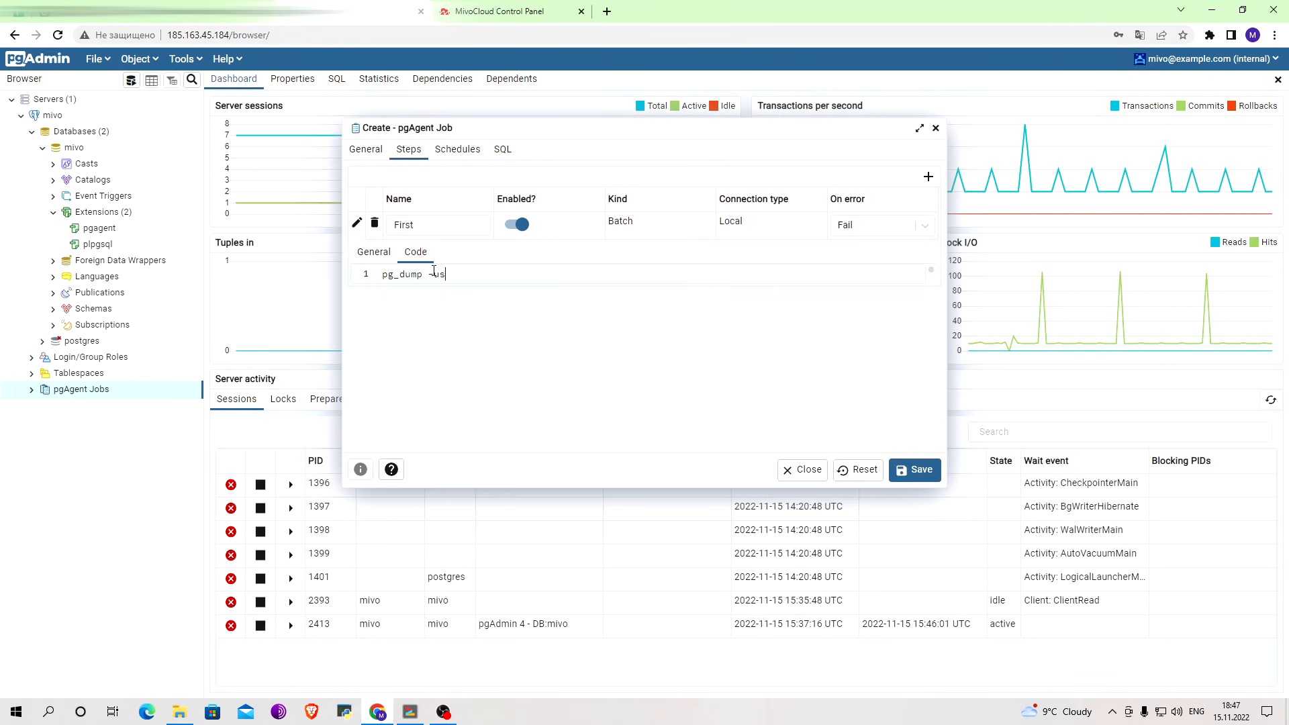
pyautogui.write('ername=mivo ')
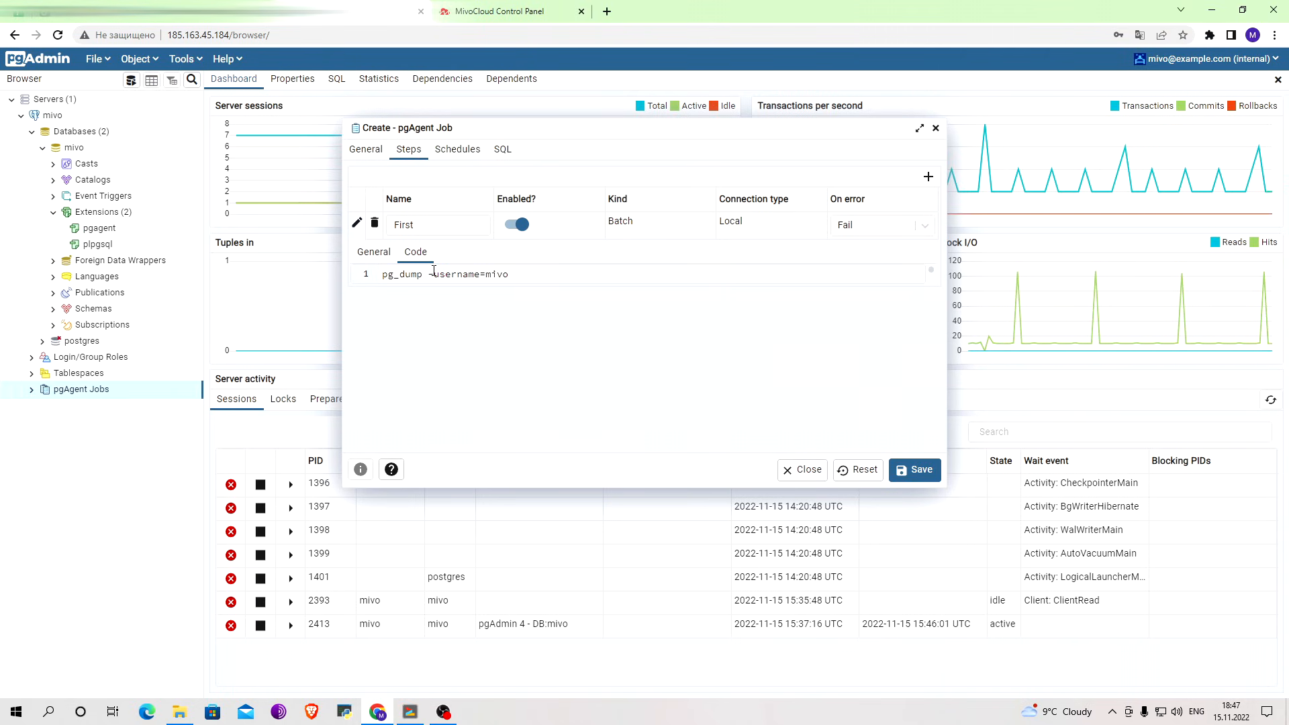
pyautogui.write('--')
pyautogui.click(434, 274)
pyautogui.write('-dbname mivo')
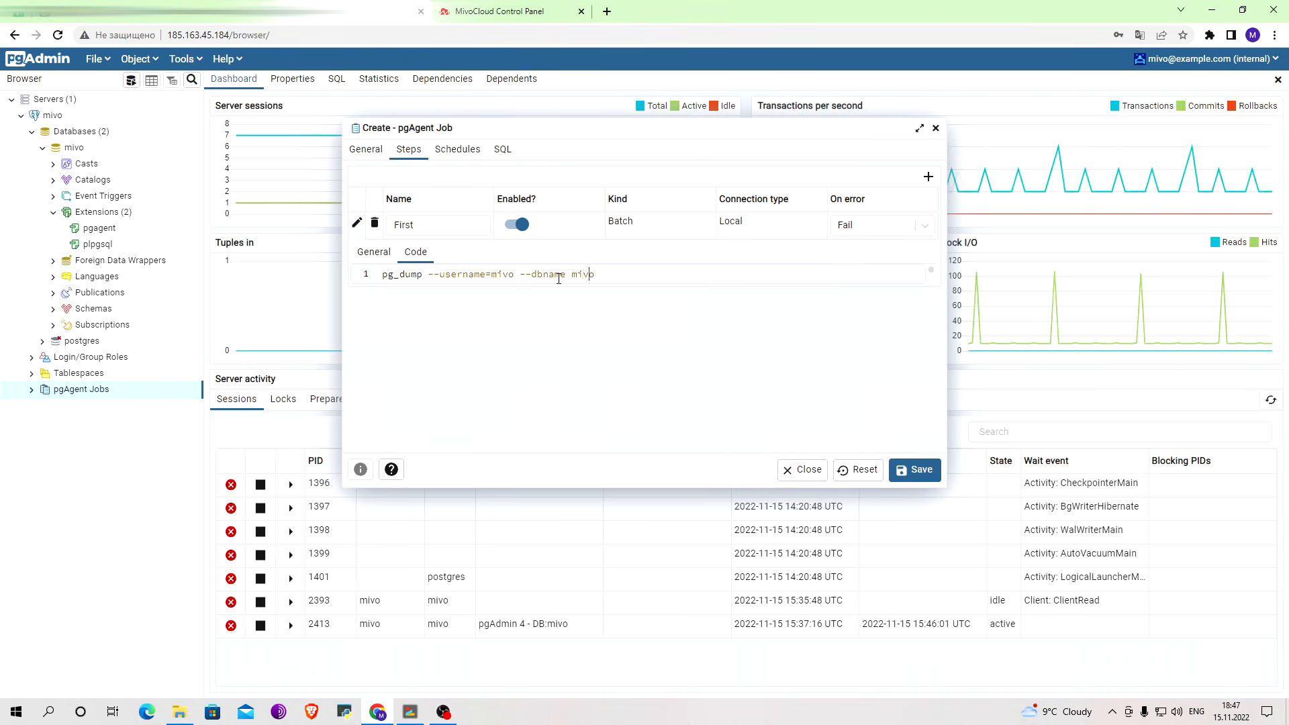
pyautogui.press('BackSpace')
pyautogui.press('BackSpace')
pyautogui.press('BackSpace')
pyautogui.press('BackSpace')
pyautogui.press('BackSpace')
pyautogui.write('=mivo ')
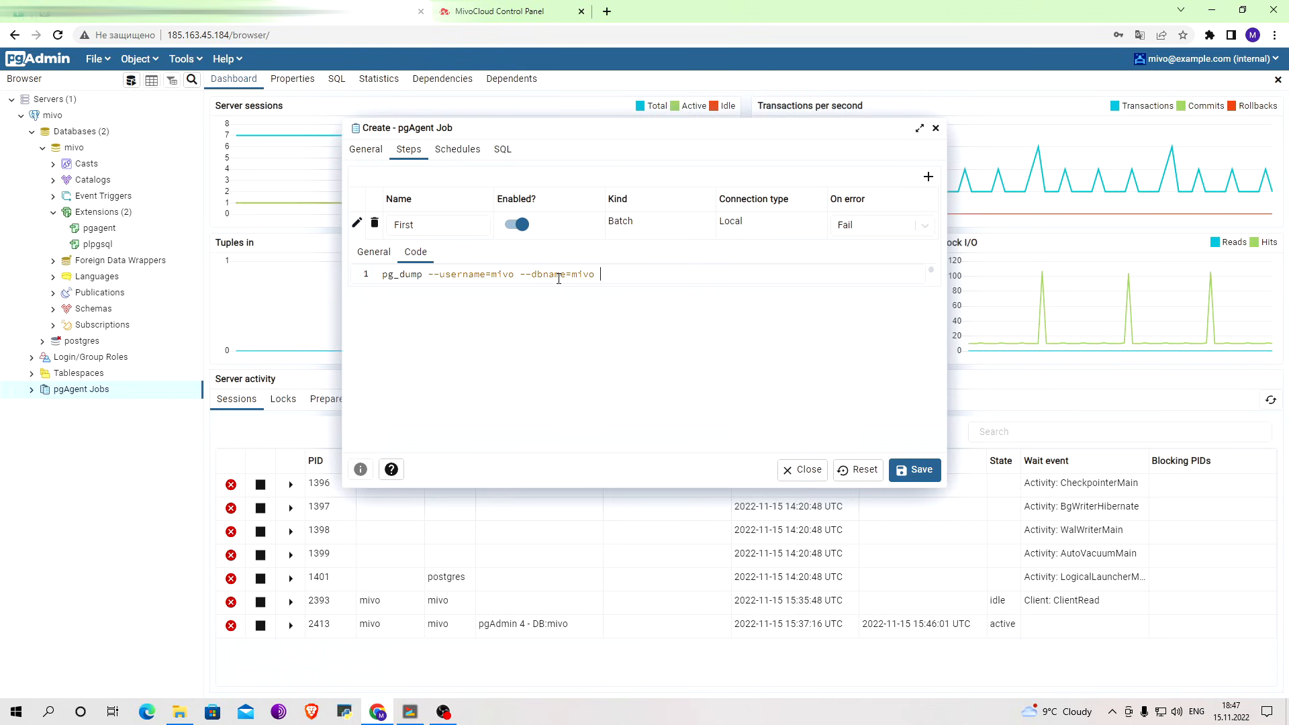
pyautogui.write('--clear --file')
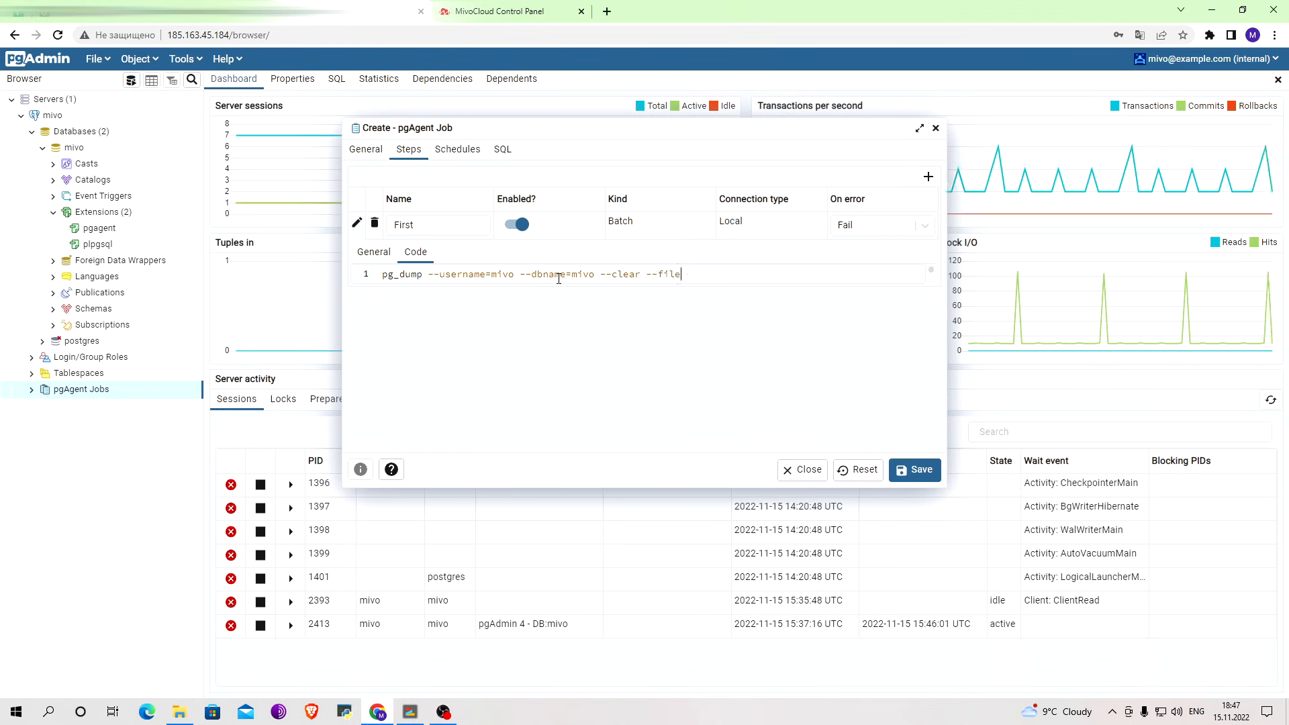
# Append --clear --file=/home/mivo/backup to the pg_dump command in the code of the job step First.
pyautogui.press('BackSpace')
pyautogui.write('=/home/mivo/bac')
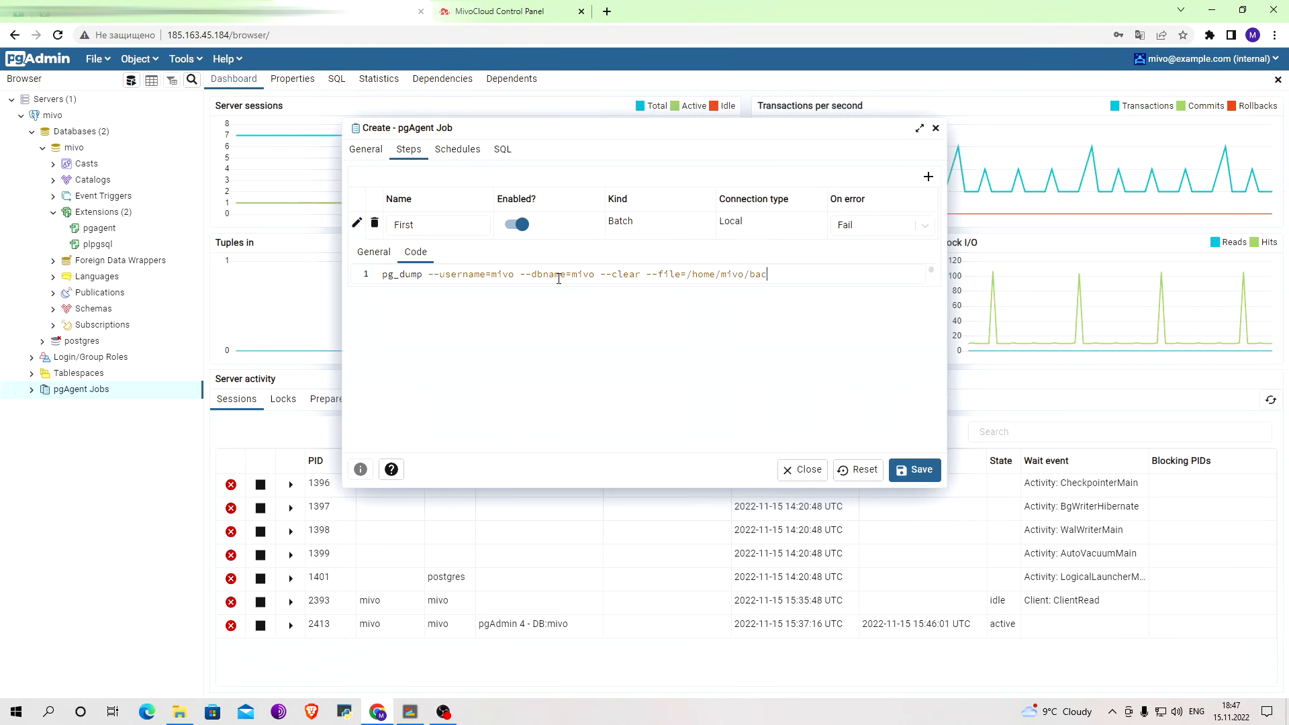
pyautogui.write('kup-"date"')
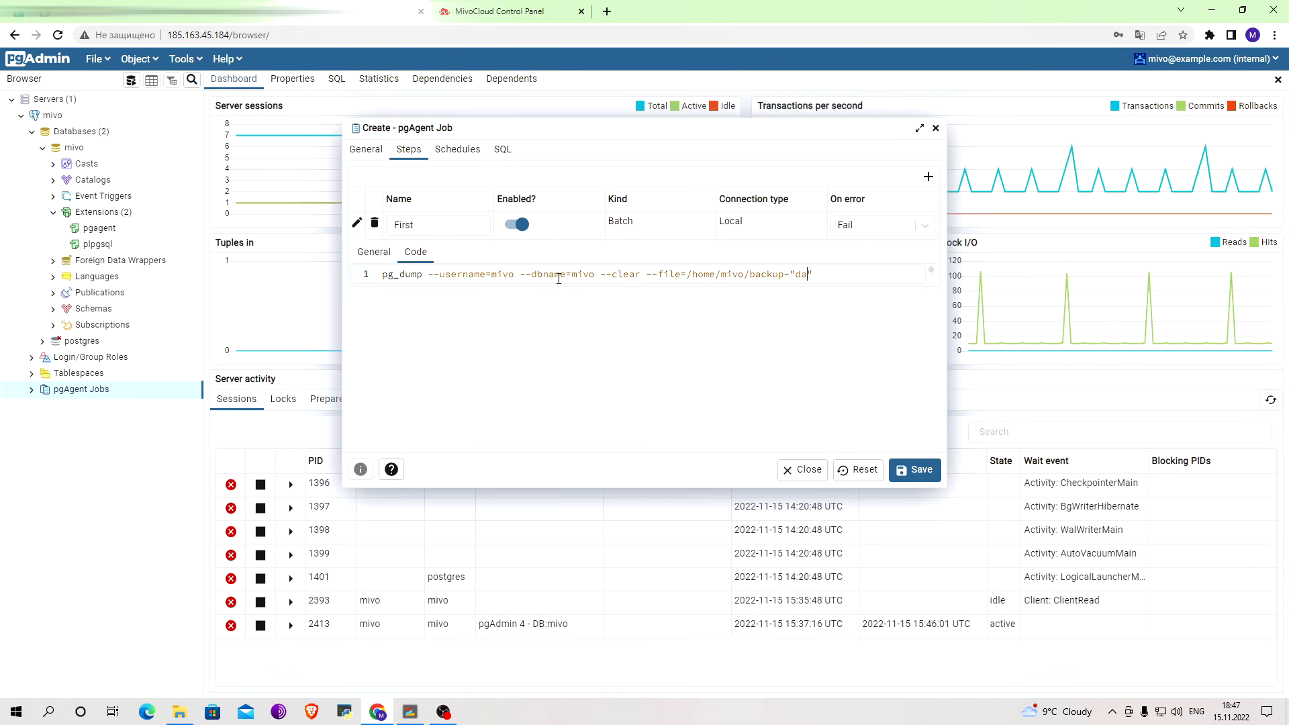
pyautogui.write(' + %')
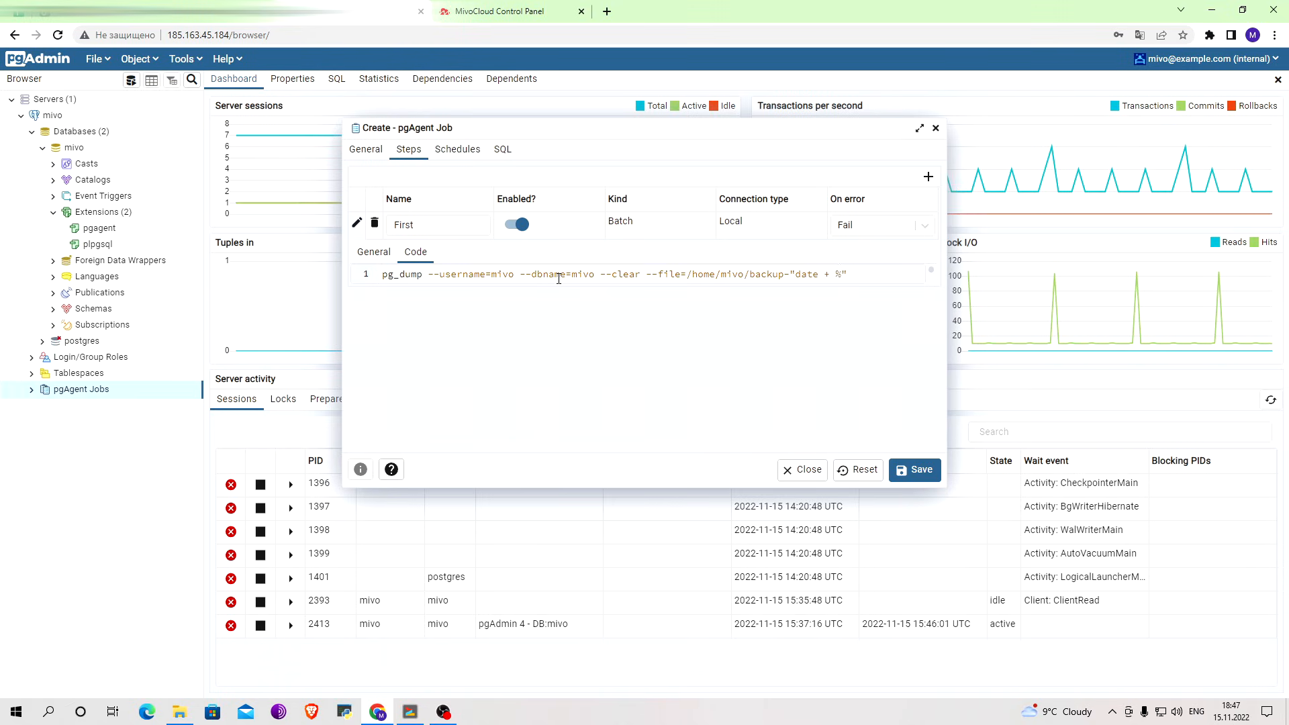
pyautogui.write('Y-%')
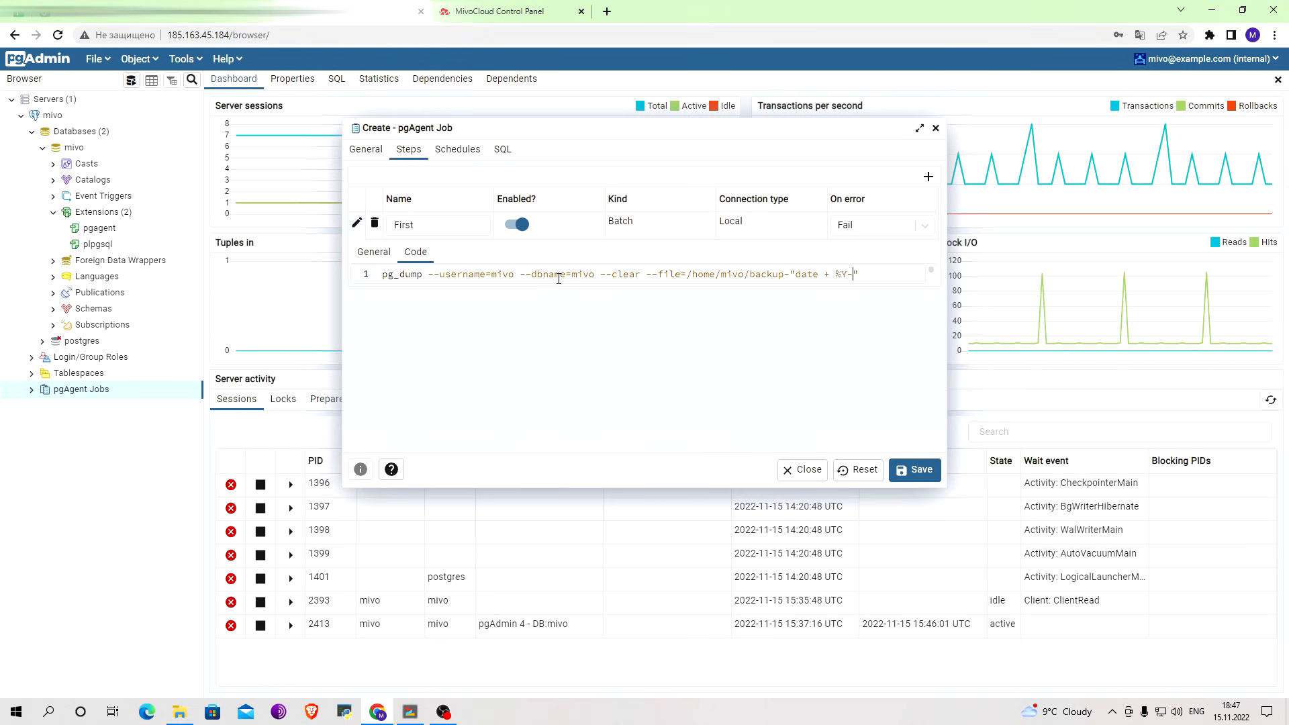
pyautogui.write('m-%d-%')
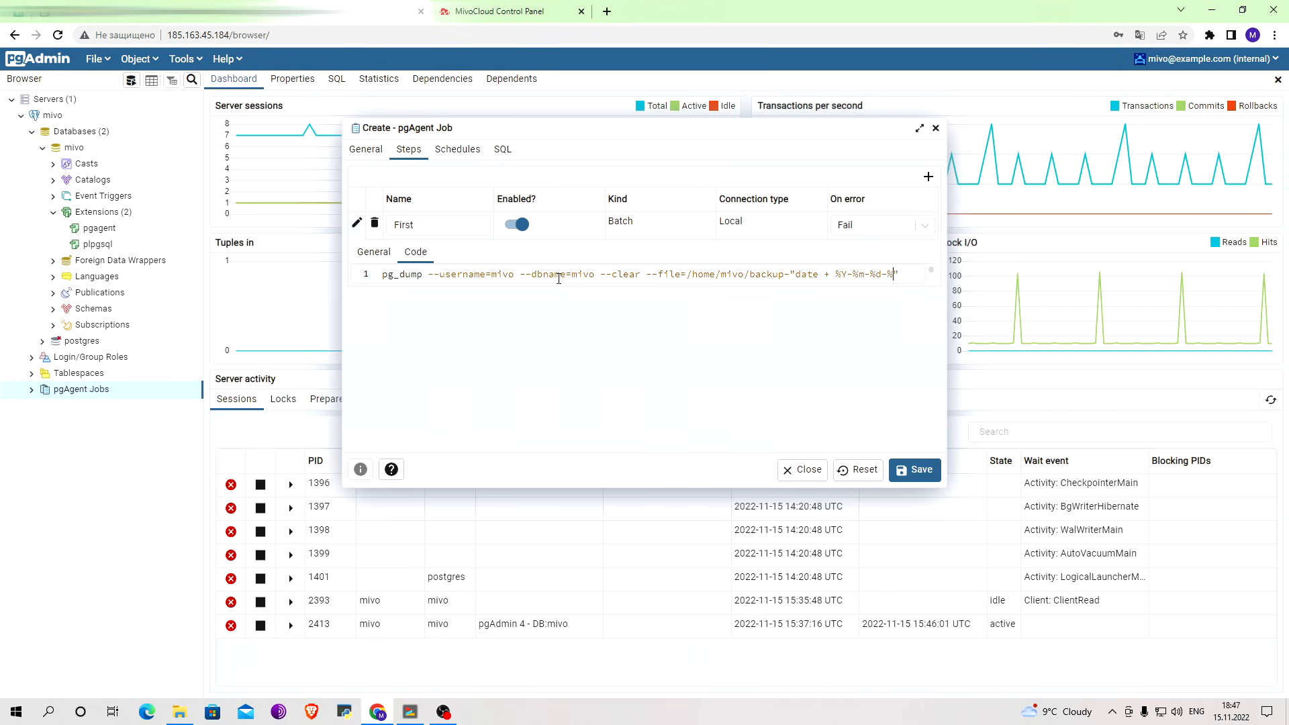
pyautogui.write('H-%M-%')
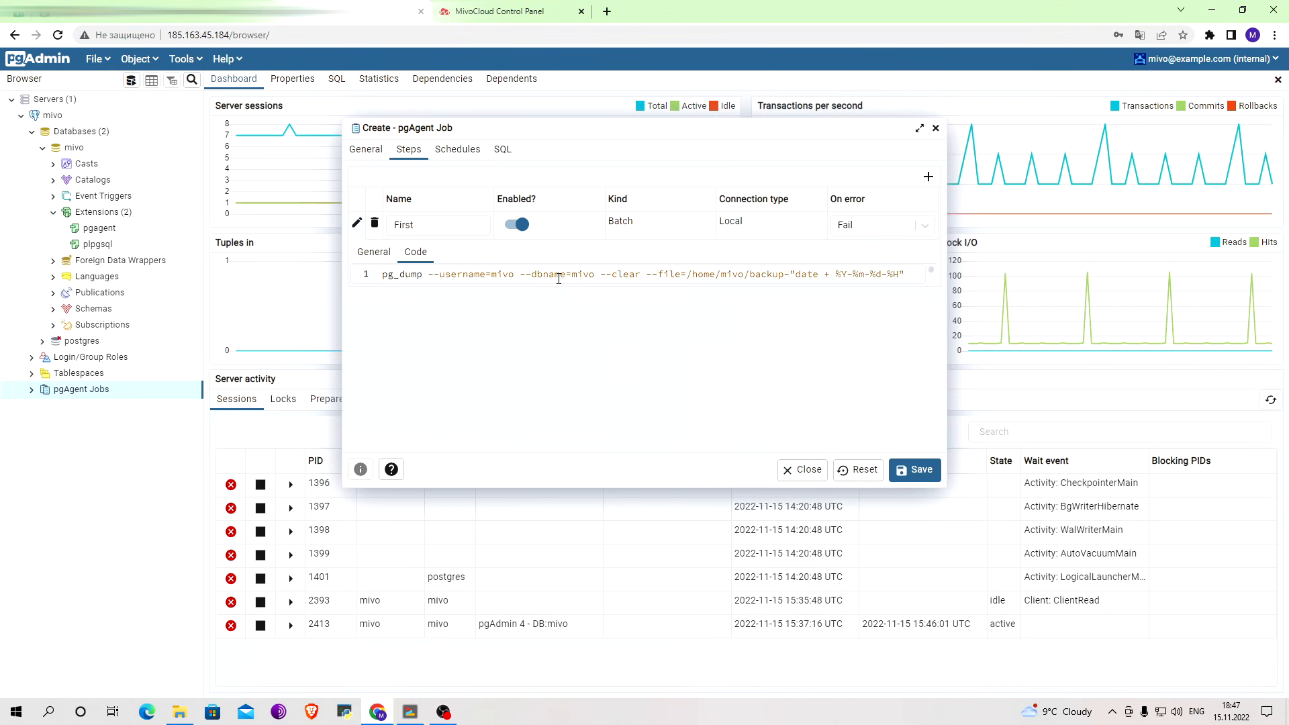
pyautogui.write('S')
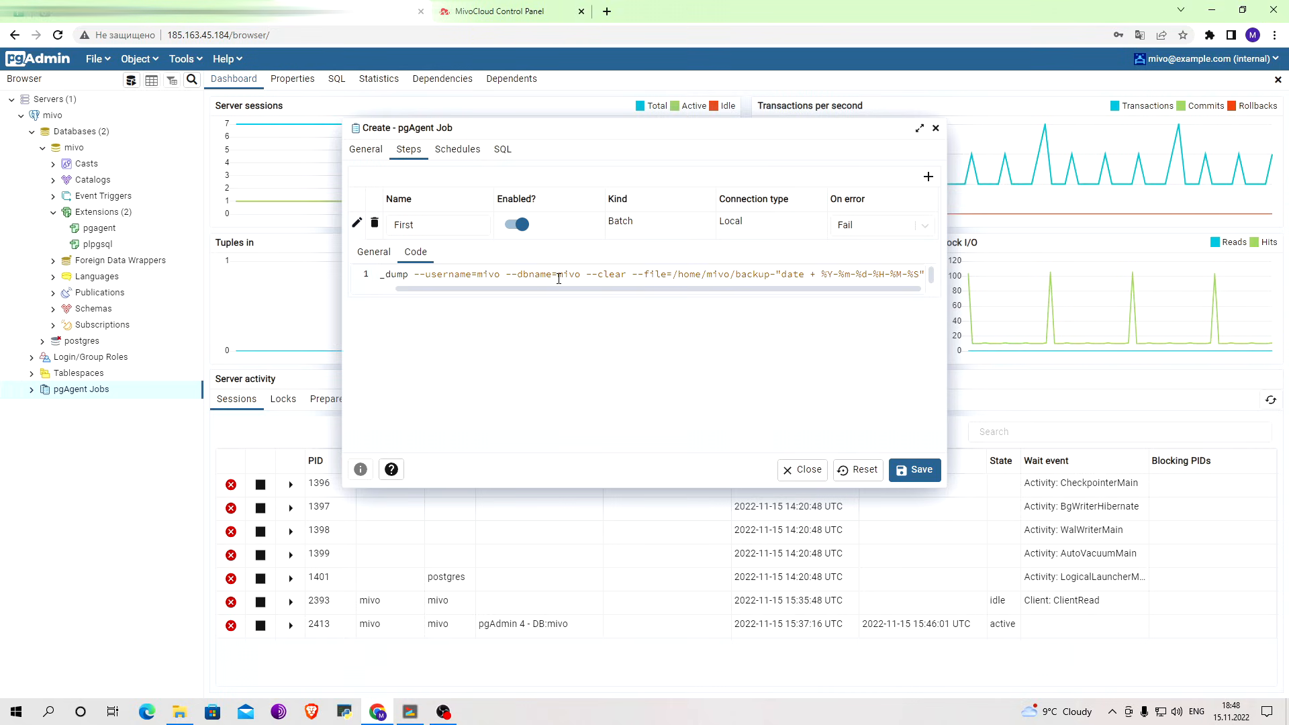
# Extend the backup file name in the pg_dump command with -"date + %Y-%m-%d-%H-%M-%S".sql.
pyautogui.write('.sl')
pyautogui.press('BackSpace')
pyautogui.write('ql')
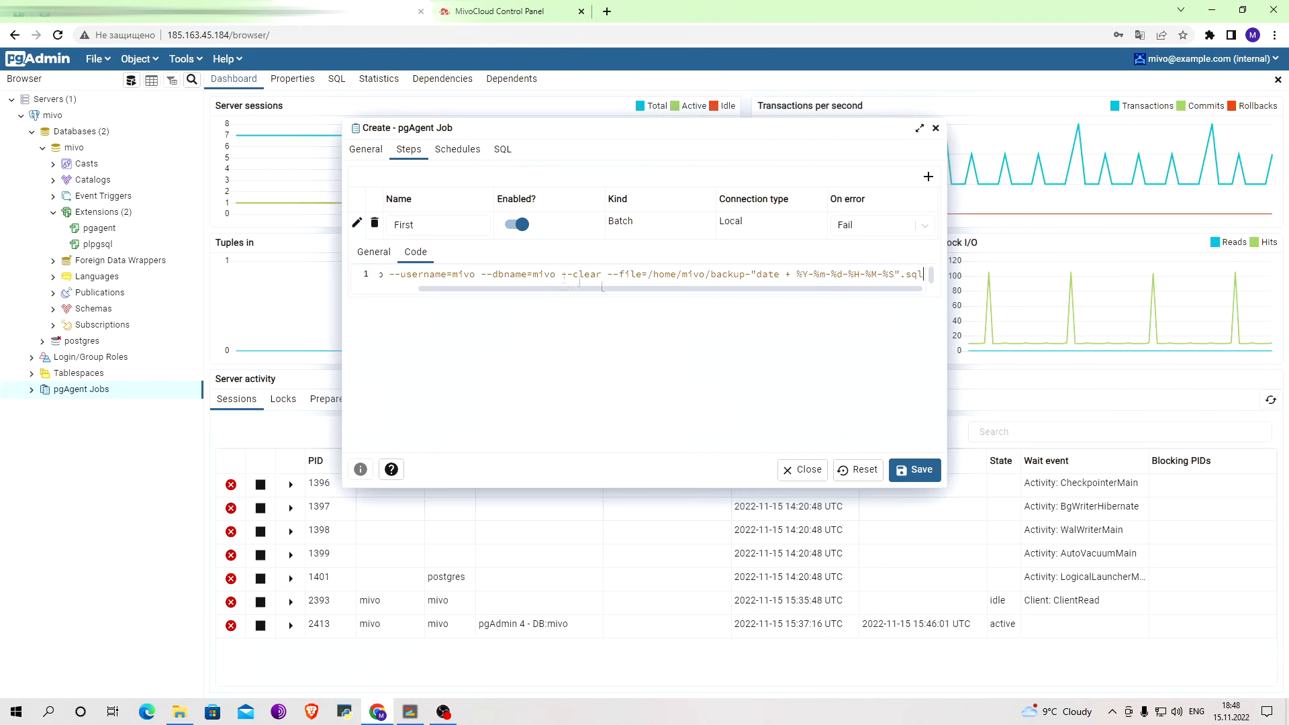
pyautogui.moveTo(718, 289); pyautogui.dragTo(558, 288)
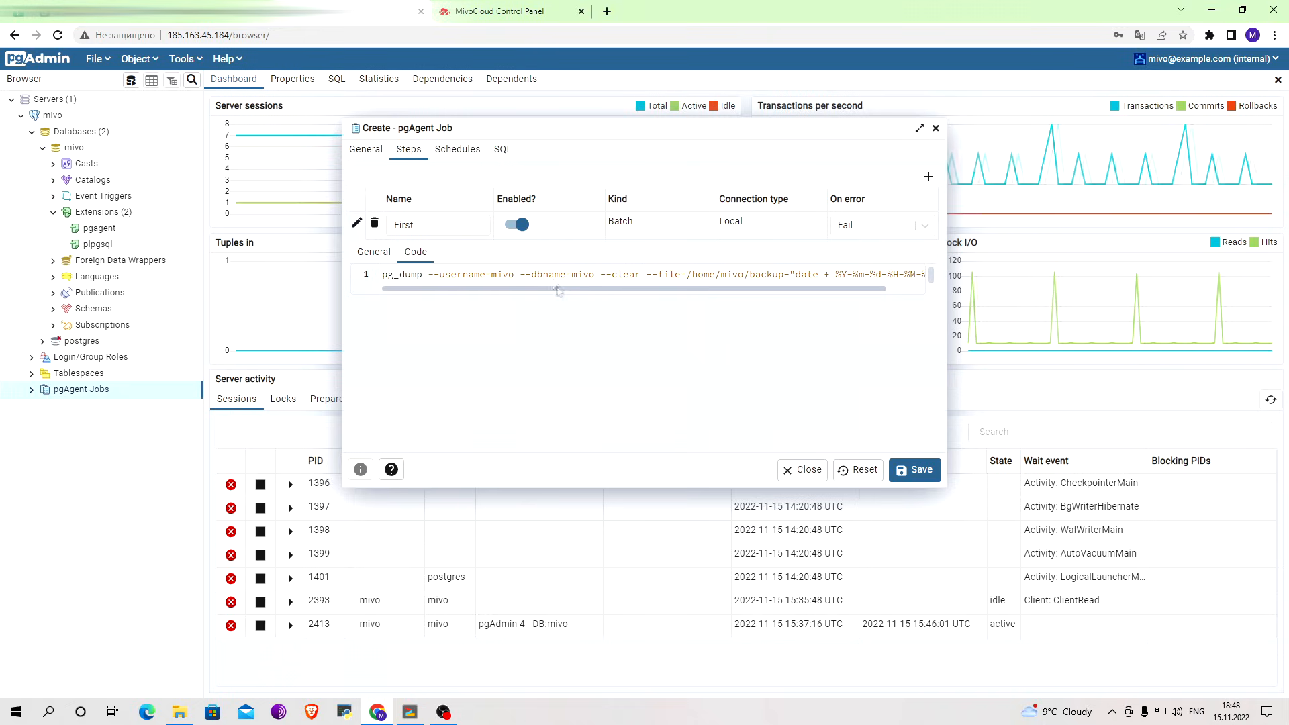
# Add a schedule named First to the Backup job.
pyautogui.click(457, 149)
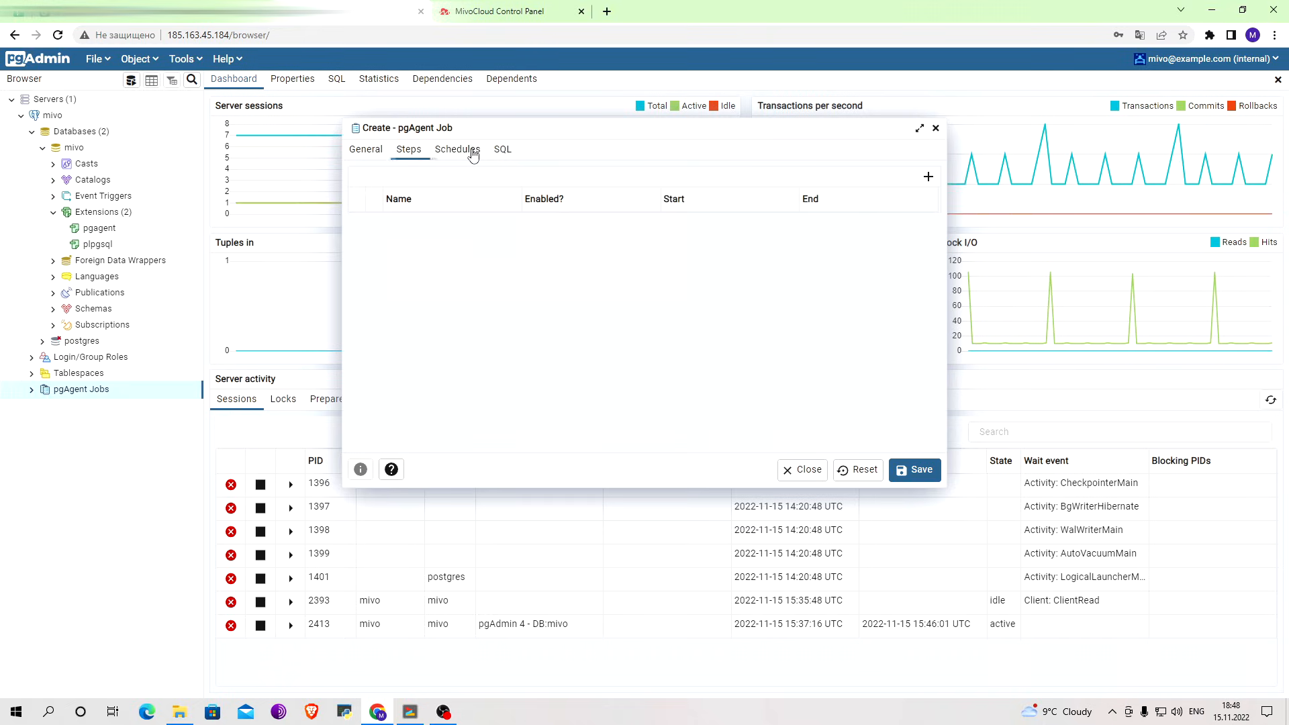
pyautogui.click(929, 177)
pyautogui.click(506, 224)
pyautogui.write('First')
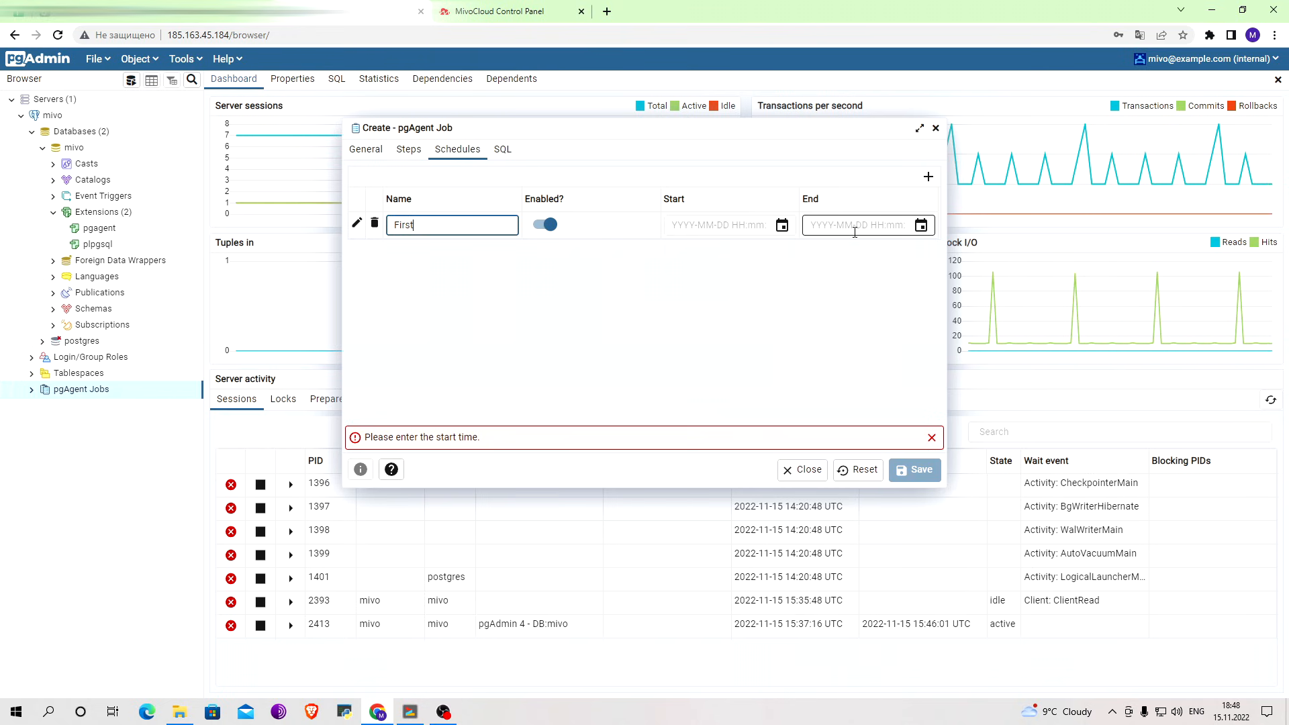
# Open the details of the schedule First and set it to repeat on the 4th day of the month.
pyautogui.click(357, 223)
pyautogui.click(419, 252)
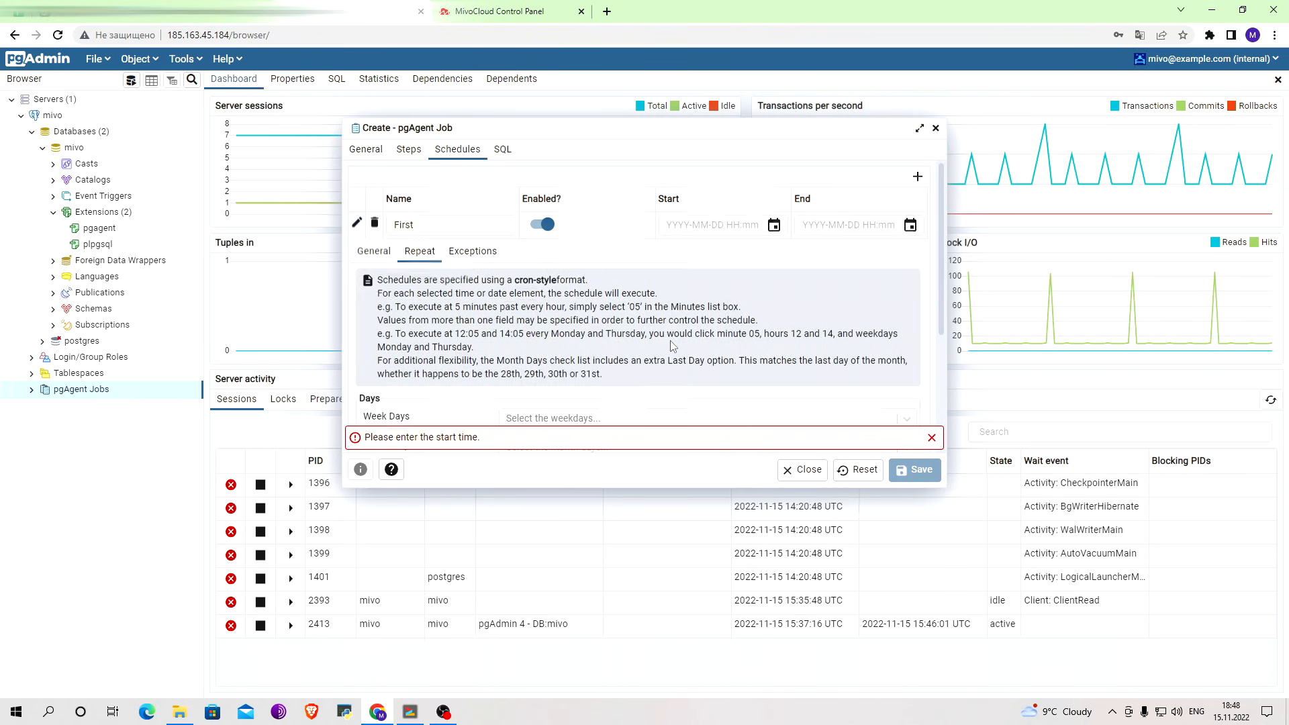
pyautogui.scroll(-1, 674, 346)
pyautogui.click(383, 186)
pyautogui.scroll(1, 589, 337)
pyautogui.scroll(-1, 588, 336)
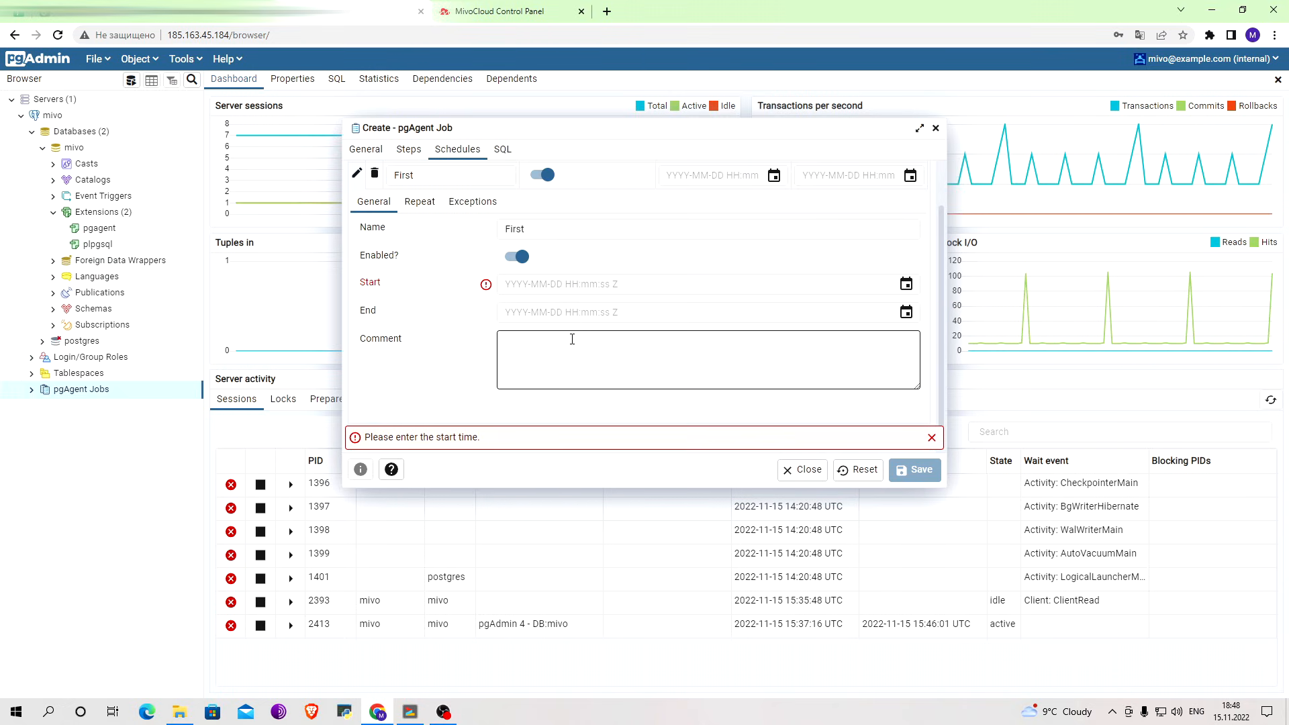
pyautogui.click(421, 204)
pyautogui.scroll(-2, 537, 235)
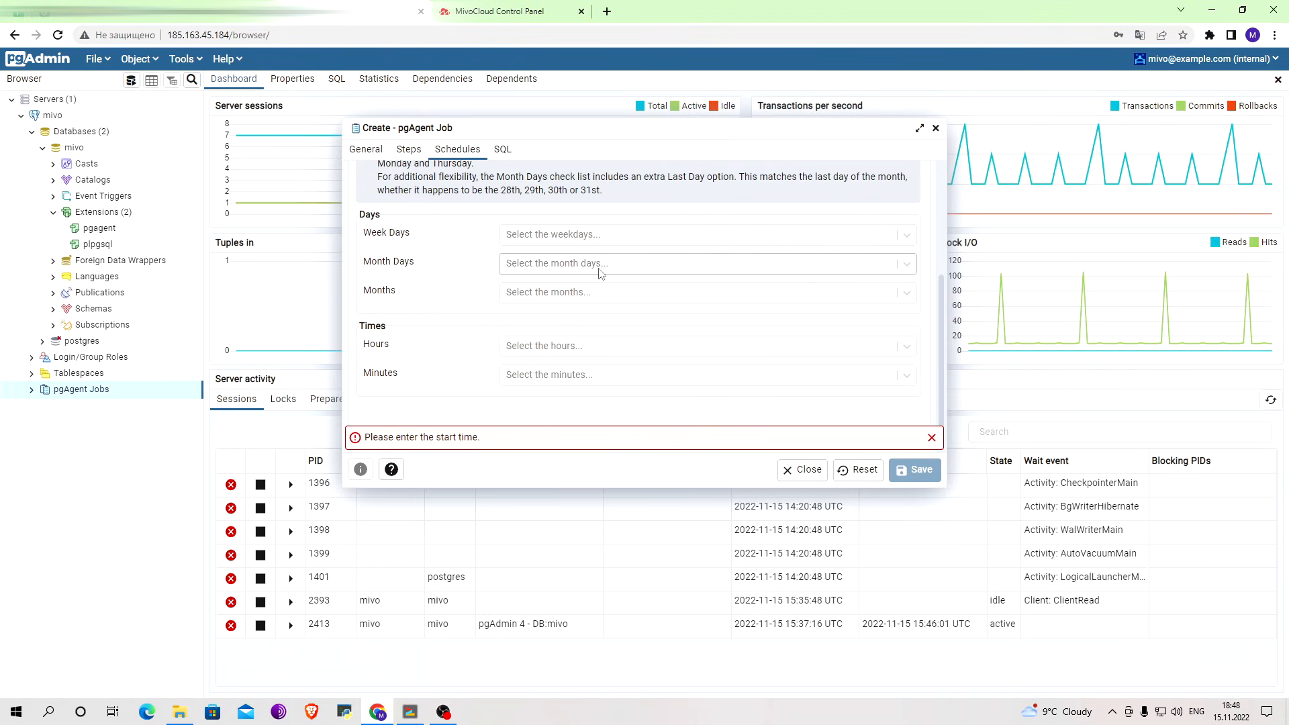
pyautogui.click(600, 265)
pyautogui.click(621, 390)
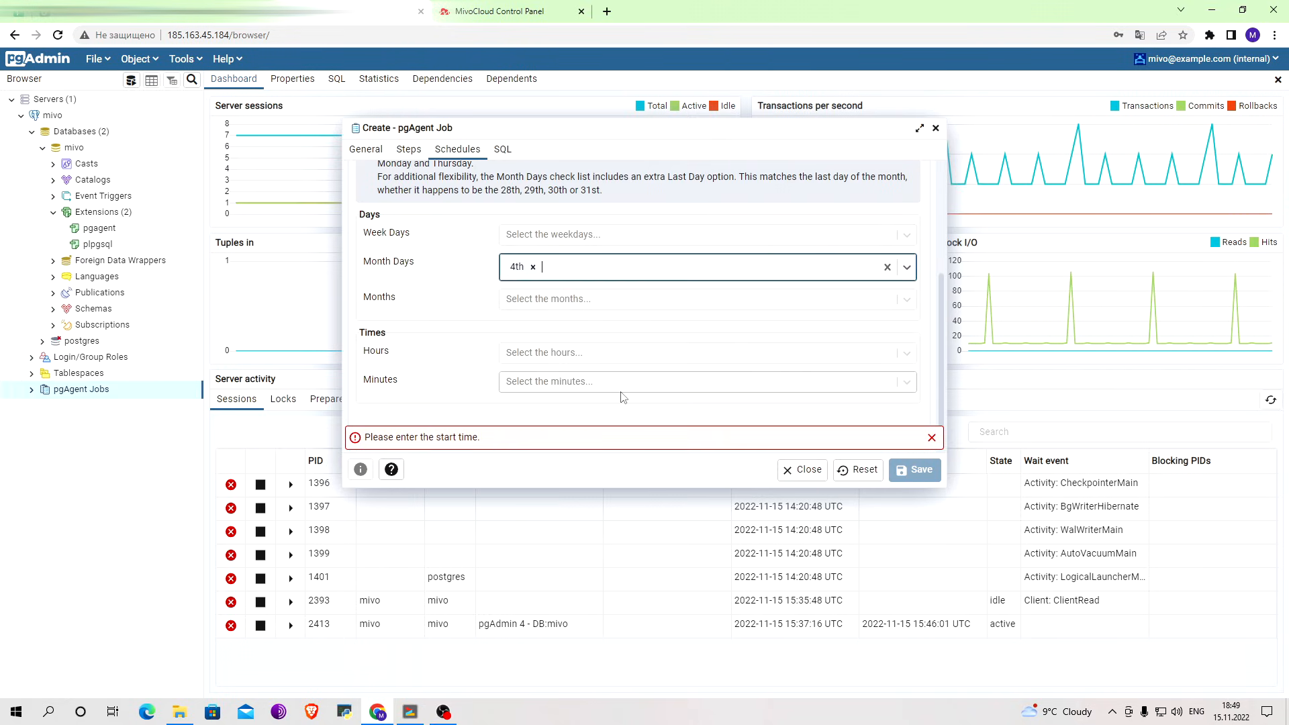
# Set the repeat time of the schedule First to hour 10 and minute 13.
pyautogui.click(616, 354)
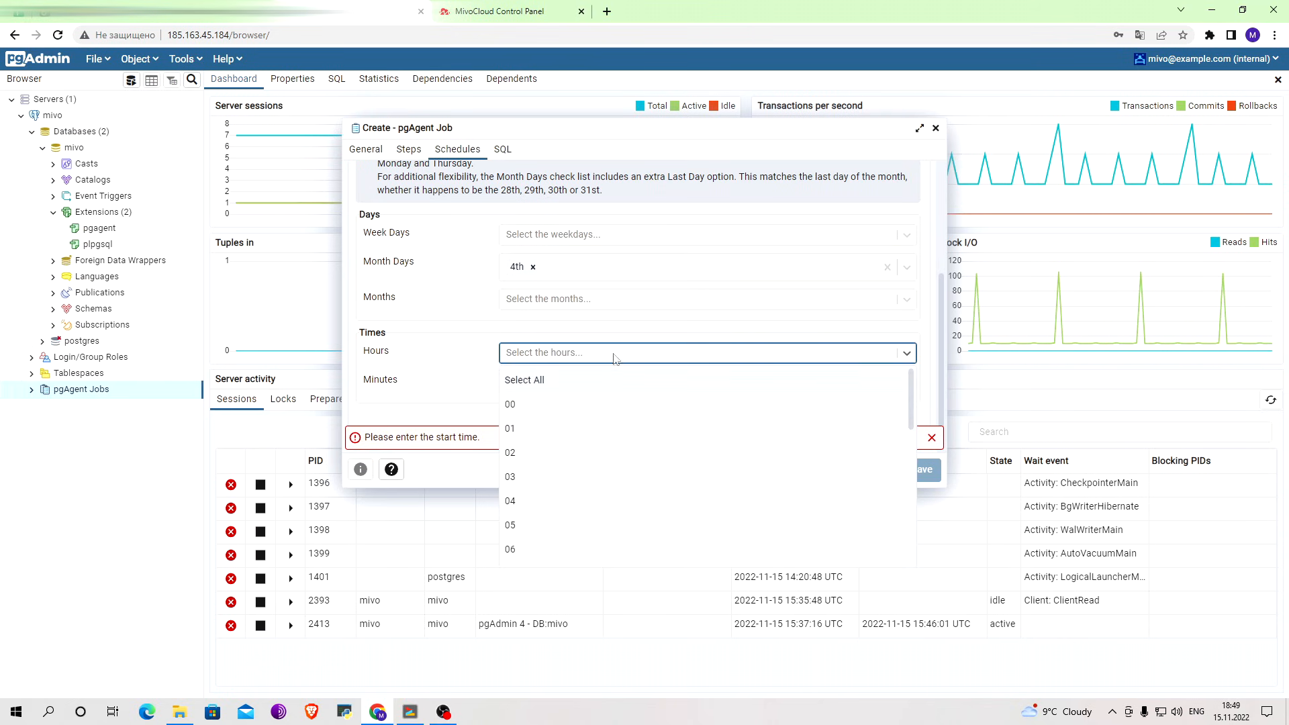
pyautogui.scroll(-2, 603, 510)
pyautogui.click(603, 510)
pyautogui.click(616, 396)
pyautogui.click(609, 480)
pyautogui.scroll(3, 625, 391)
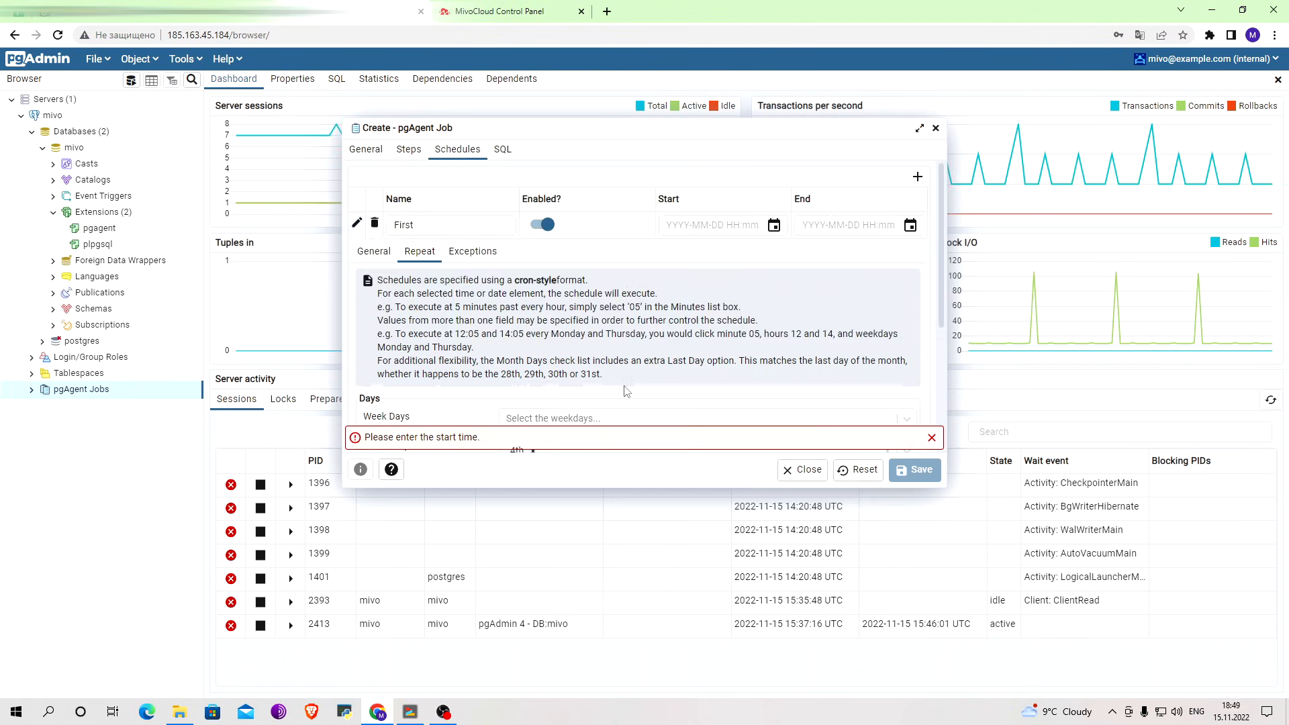
pyautogui.scroll(-3, 625, 390)
pyautogui.scroll(2, 625, 391)
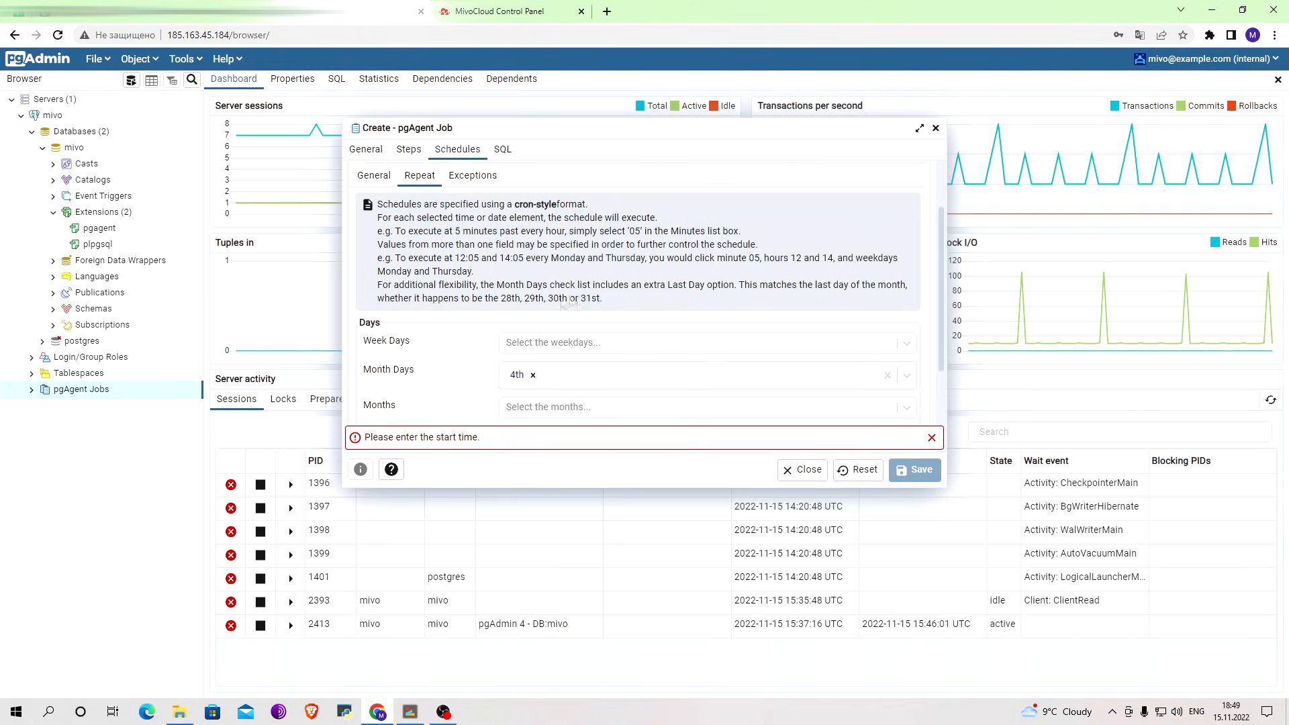
pyautogui.click(374, 173)
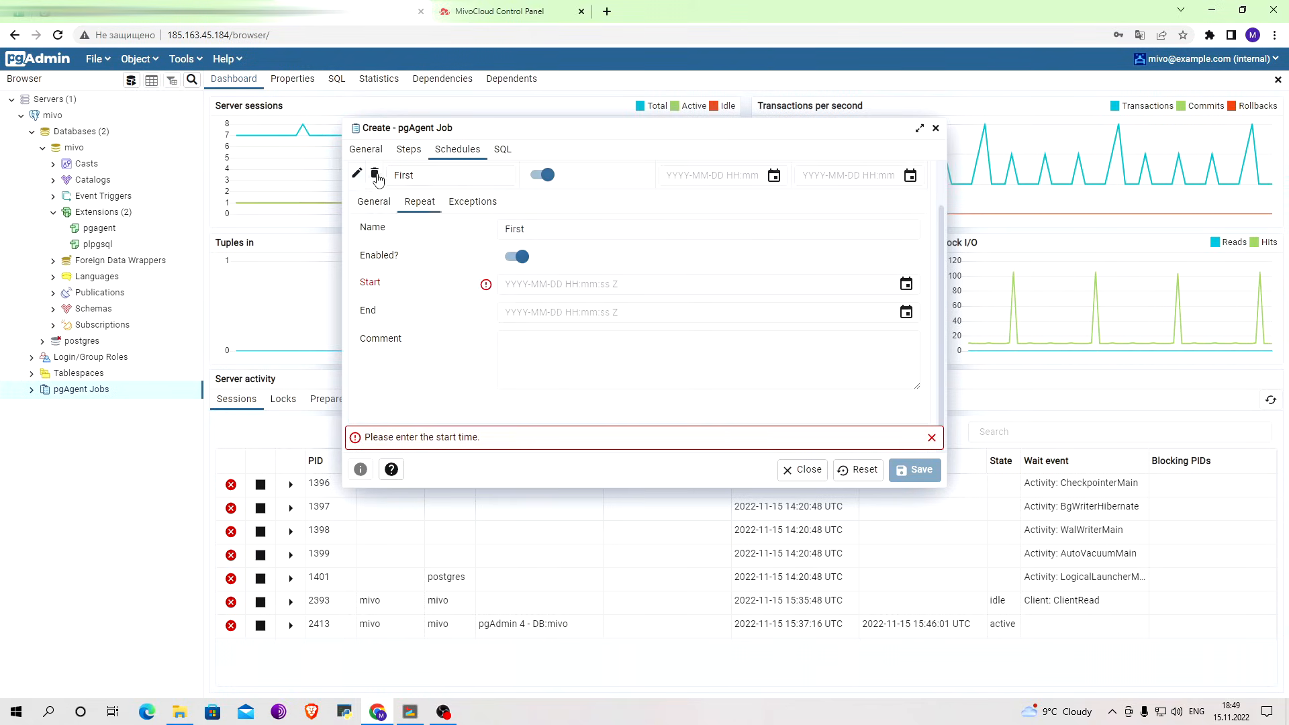
pyautogui.click(597, 284)
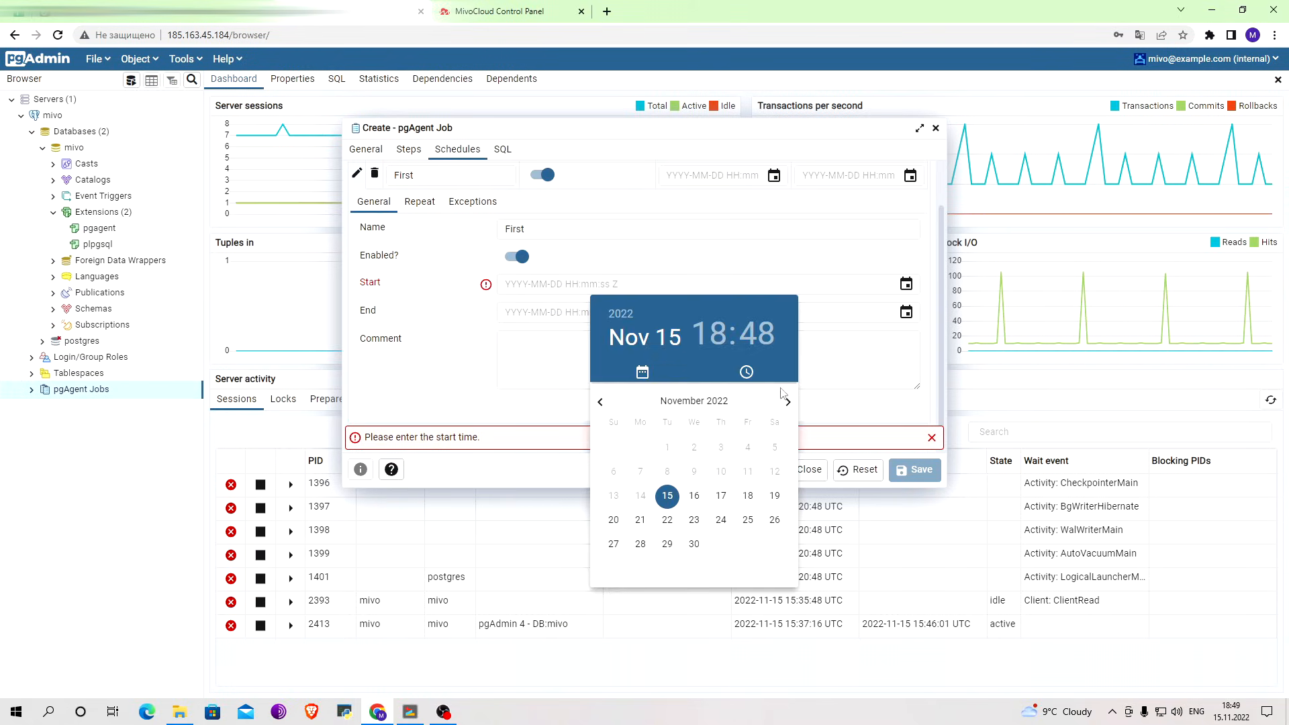
pyautogui.click(667, 497)
pyautogui.click(698, 578)
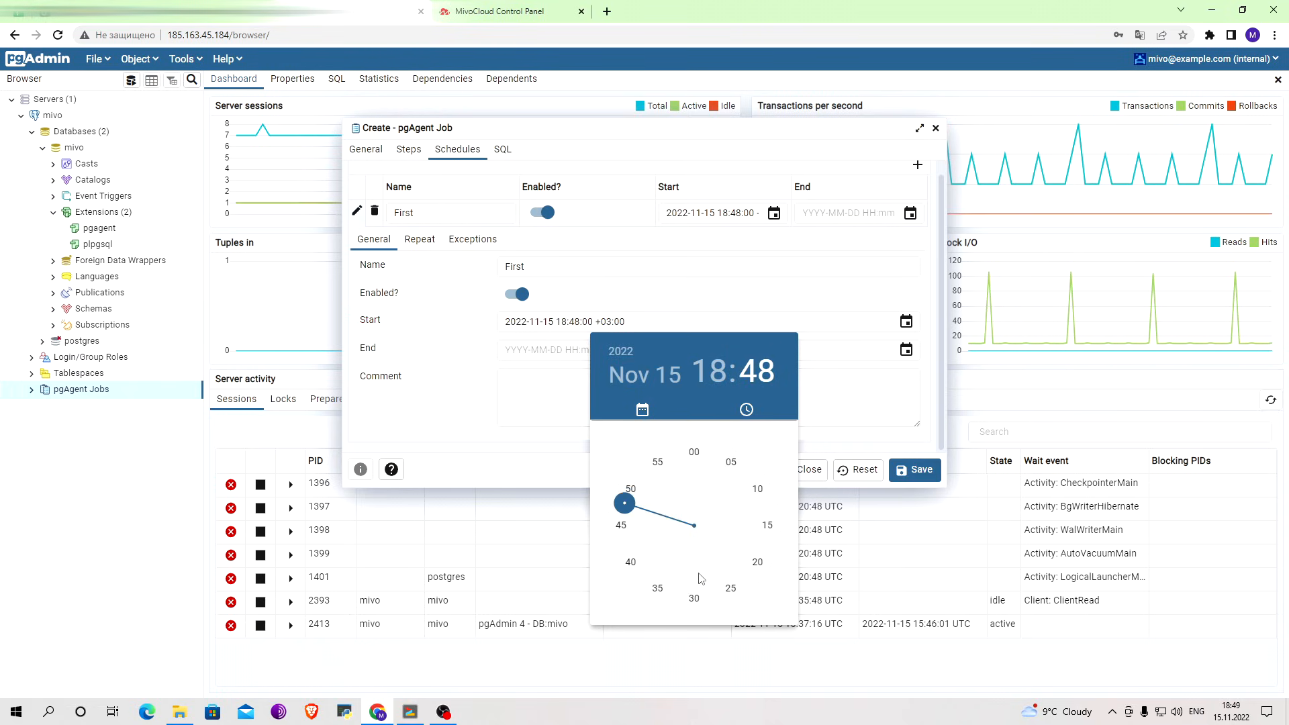
pyautogui.click(696, 454)
pyautogui.click(566, 324)
pyautogui.press('BackSpace')
pyautogui.press('BackSpace')
pyautogui.write('20')
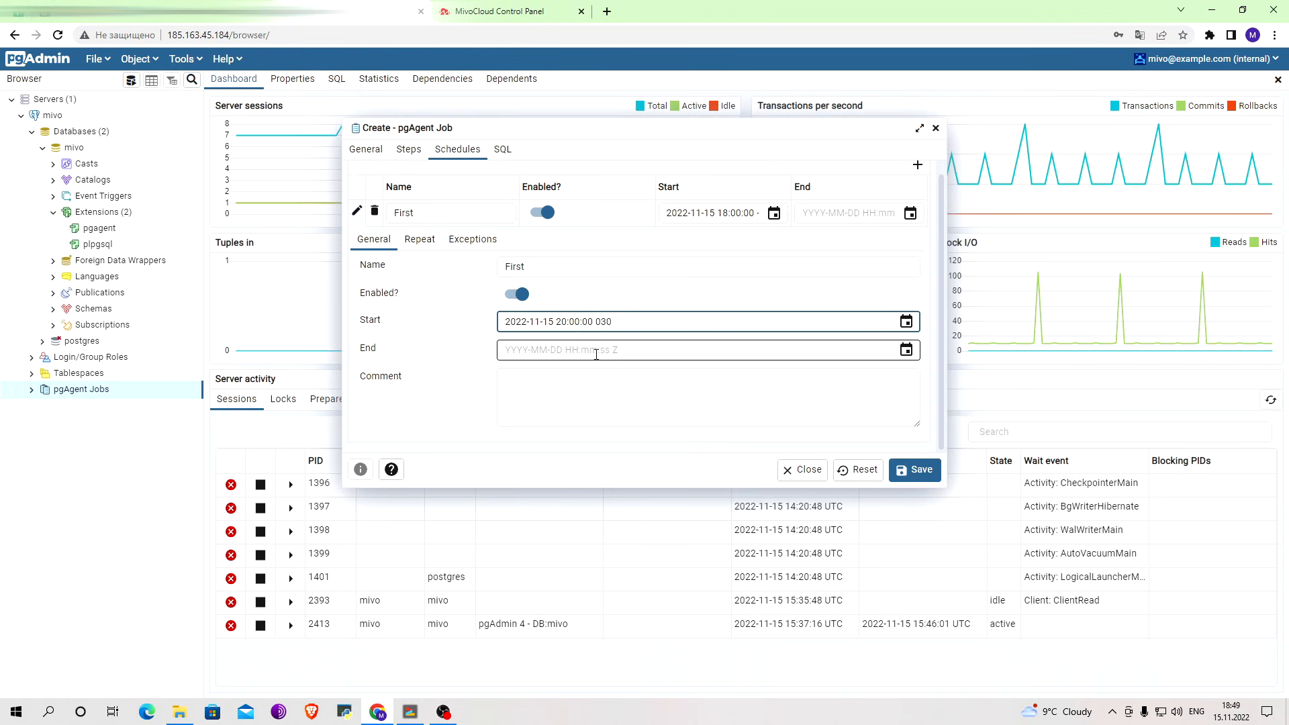
pyautogui.click(596, 350)
pyautogui.click(906, 350)
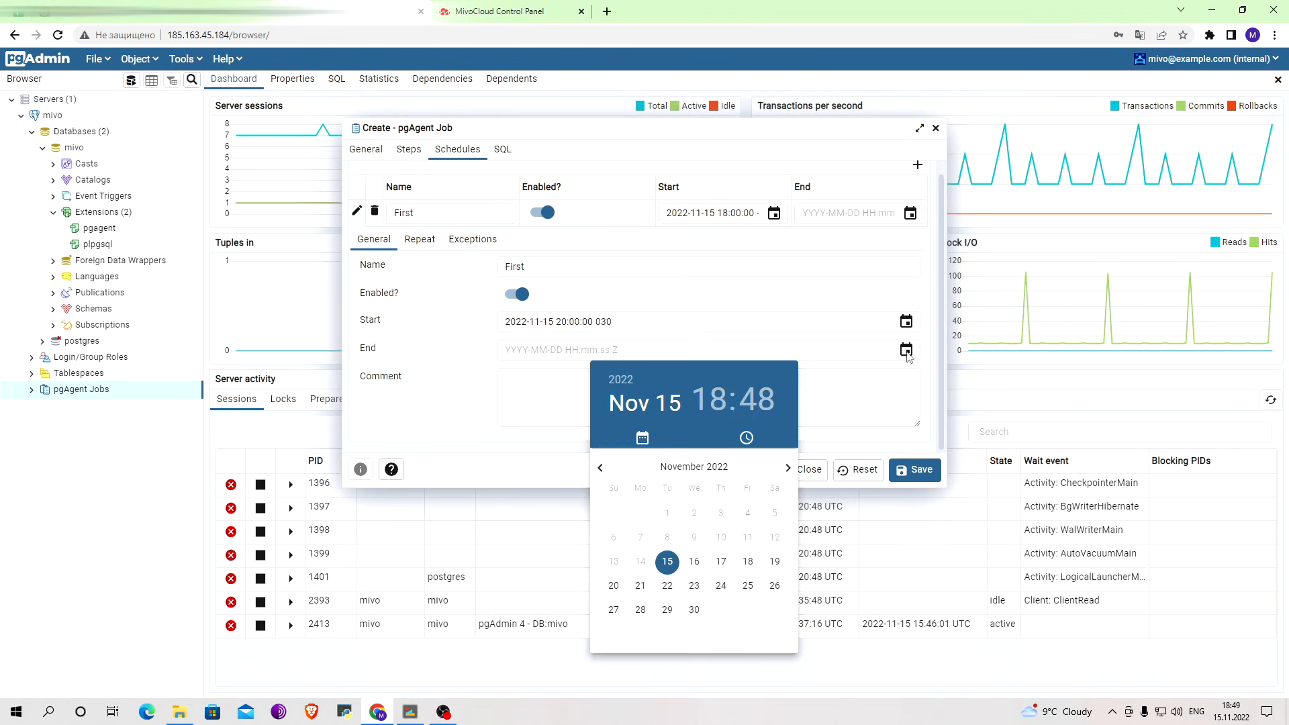
pyautogui.click(694, 609)
pyautogui.click(695, 503)
pyautogui.click(731, 497)
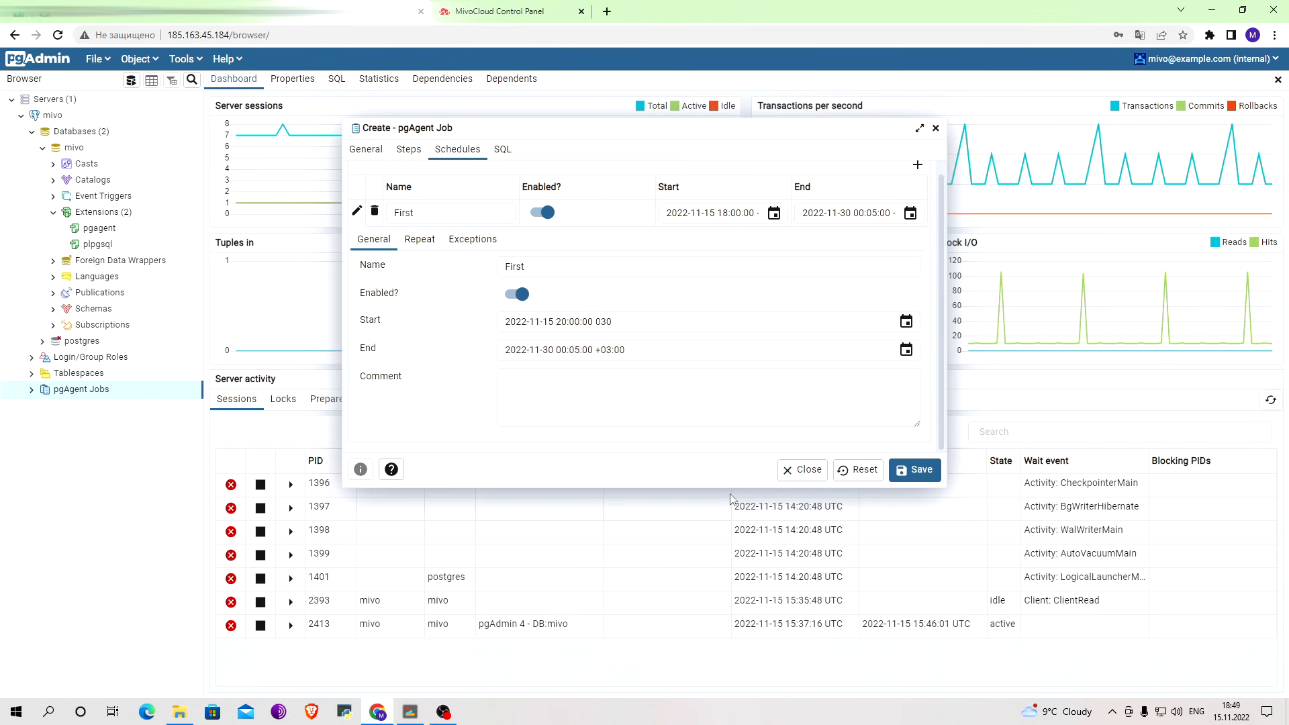
# Add the 2nd and 7th to the month days on which the schedule First repeats.
pyautogui.scroll(1, 688, 412)
pyautogui.click(423, 252)
pyautogui.scroll(-3, 427, 258)
pyautogui.click(800, 279)
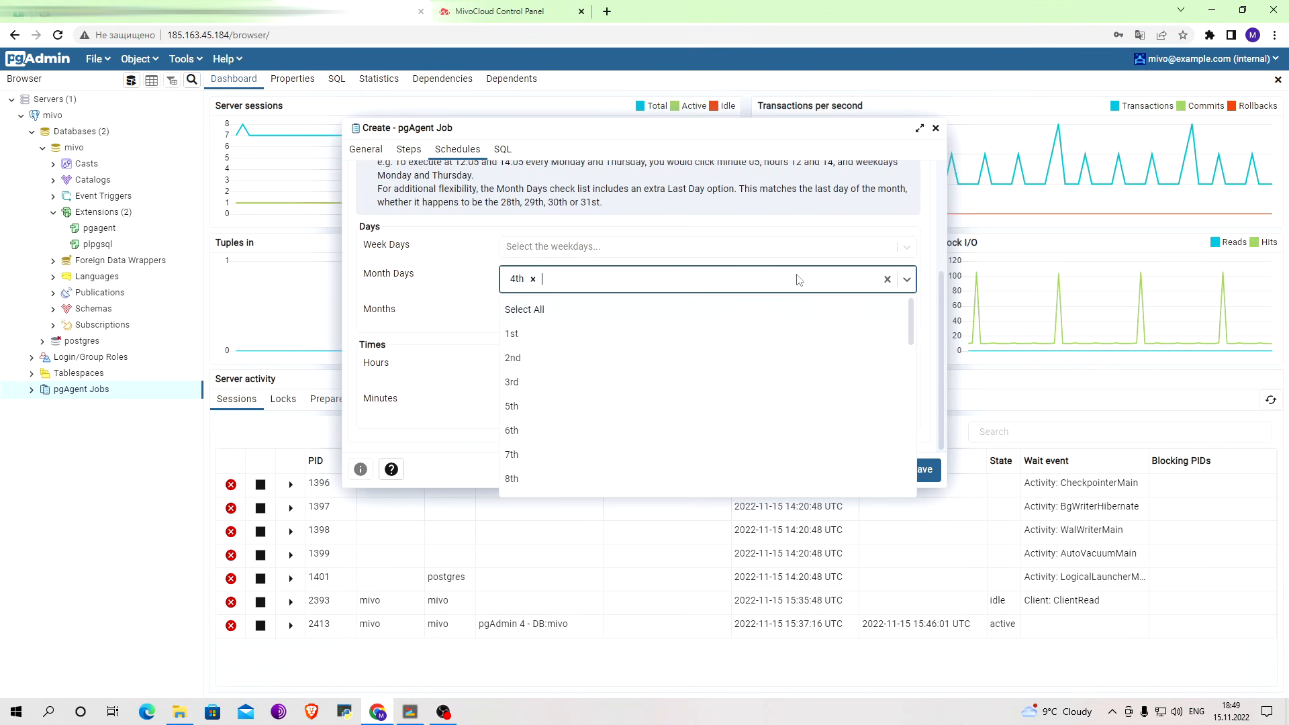
pyautogui.click(578, 358)
pyautogui.click(650, 285)
pyautogui.click(621, 436)
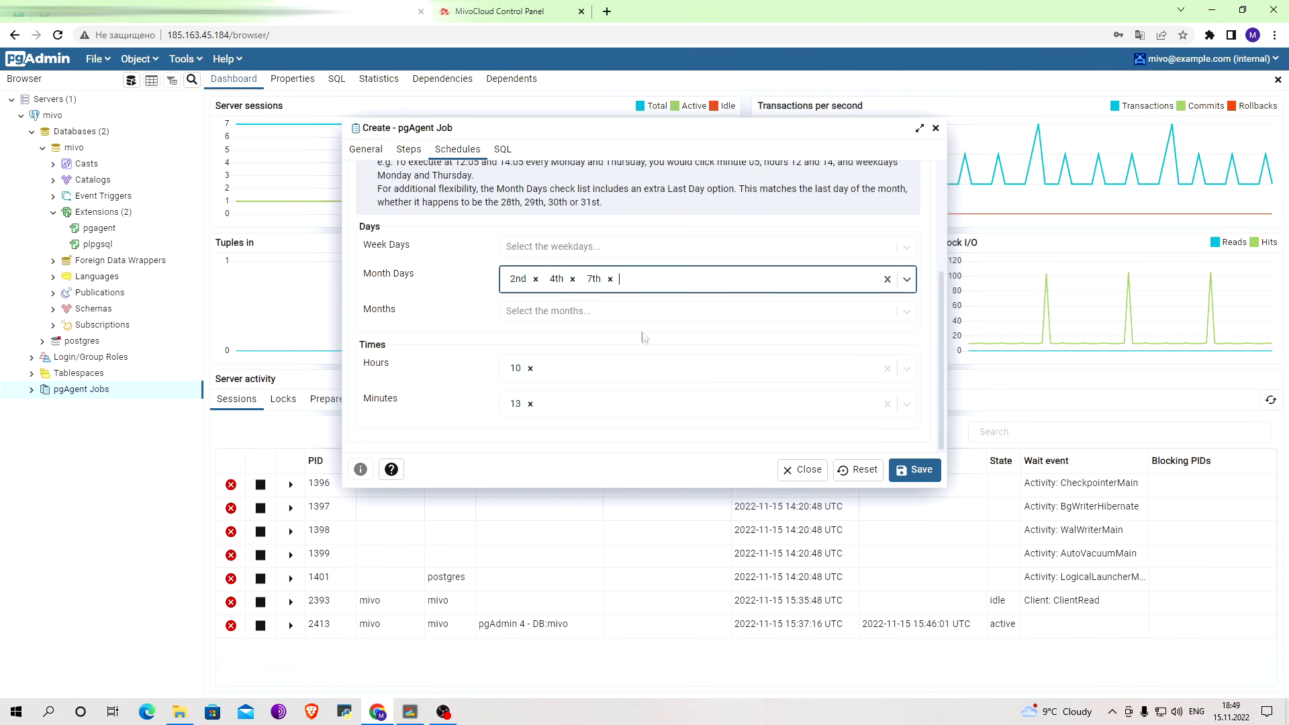
pyautogui.scroll(2, 639, 333)
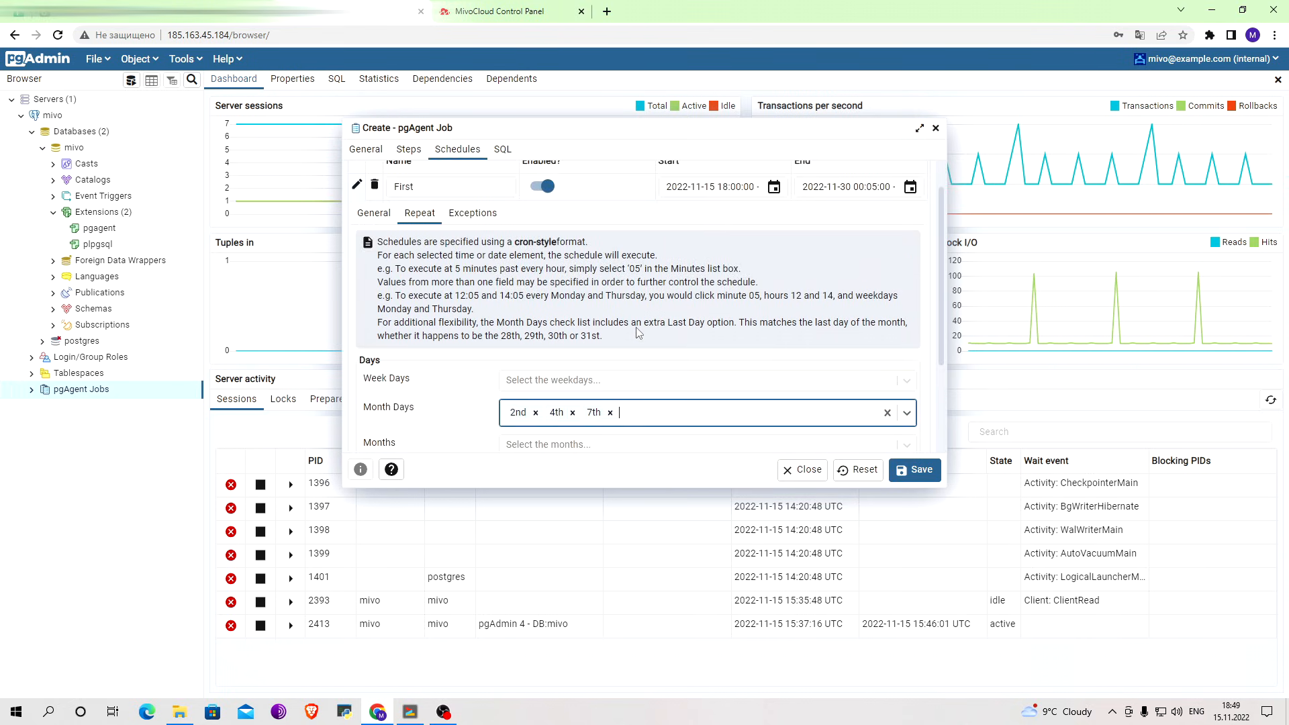
# Add an exception to the schedule First for the date 2022-11-17 at 15:06:57.
pyautogui.click(473, 213)
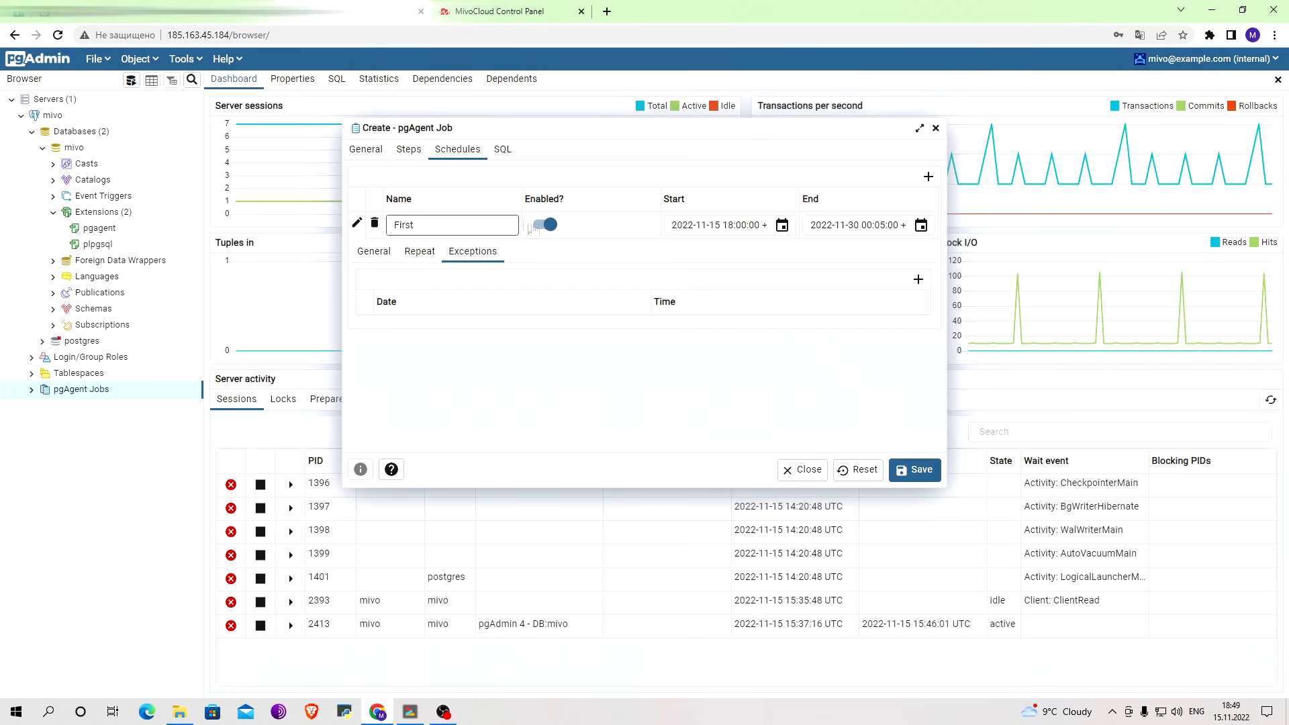
pyautogui.click(916, 280)
pyautogui.click(573, 328)
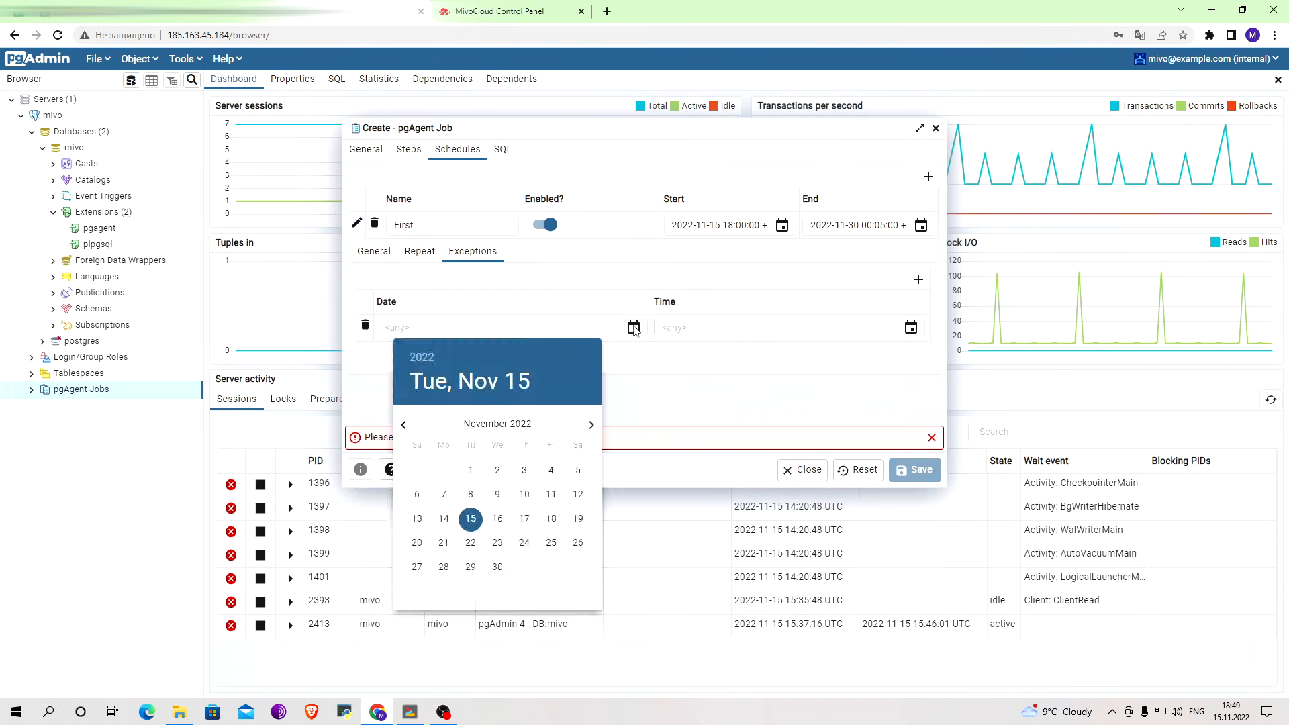
pyautogui.click(525, 518)
pyautogui.click(806, 327)
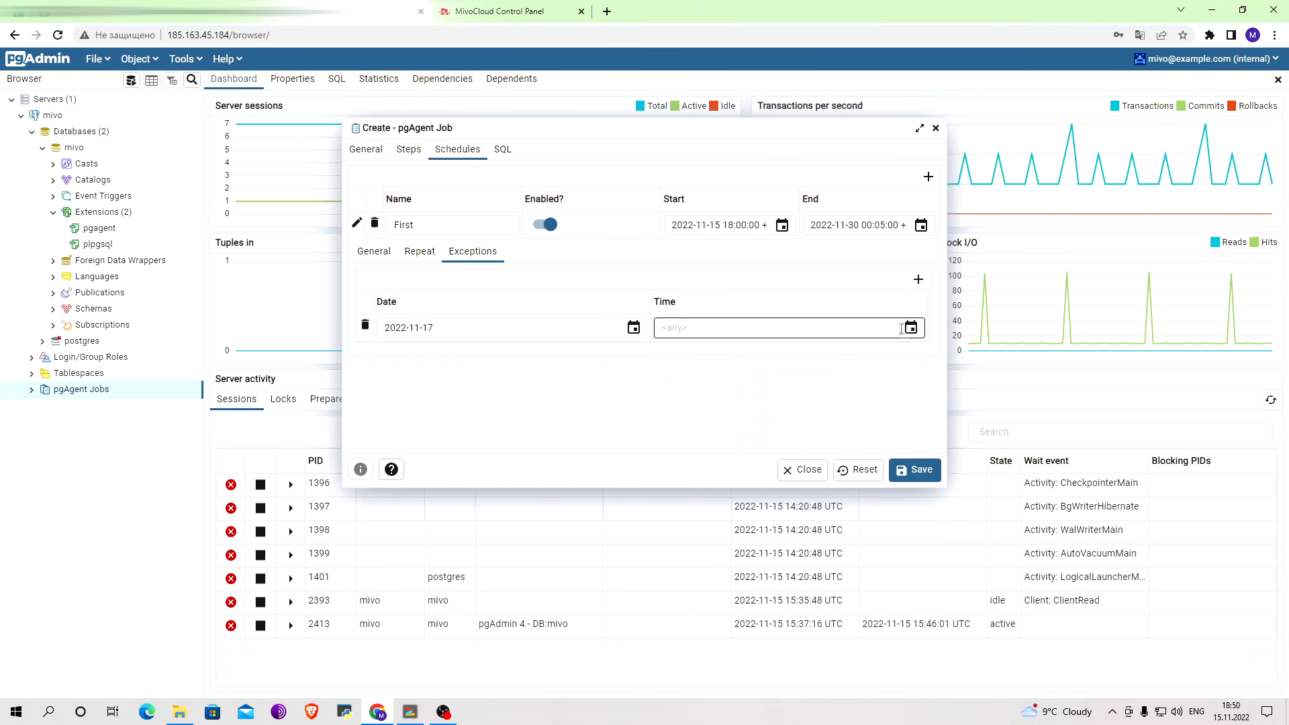
pyautogui.click(826, 512)
pyautogui.click(822, 455)
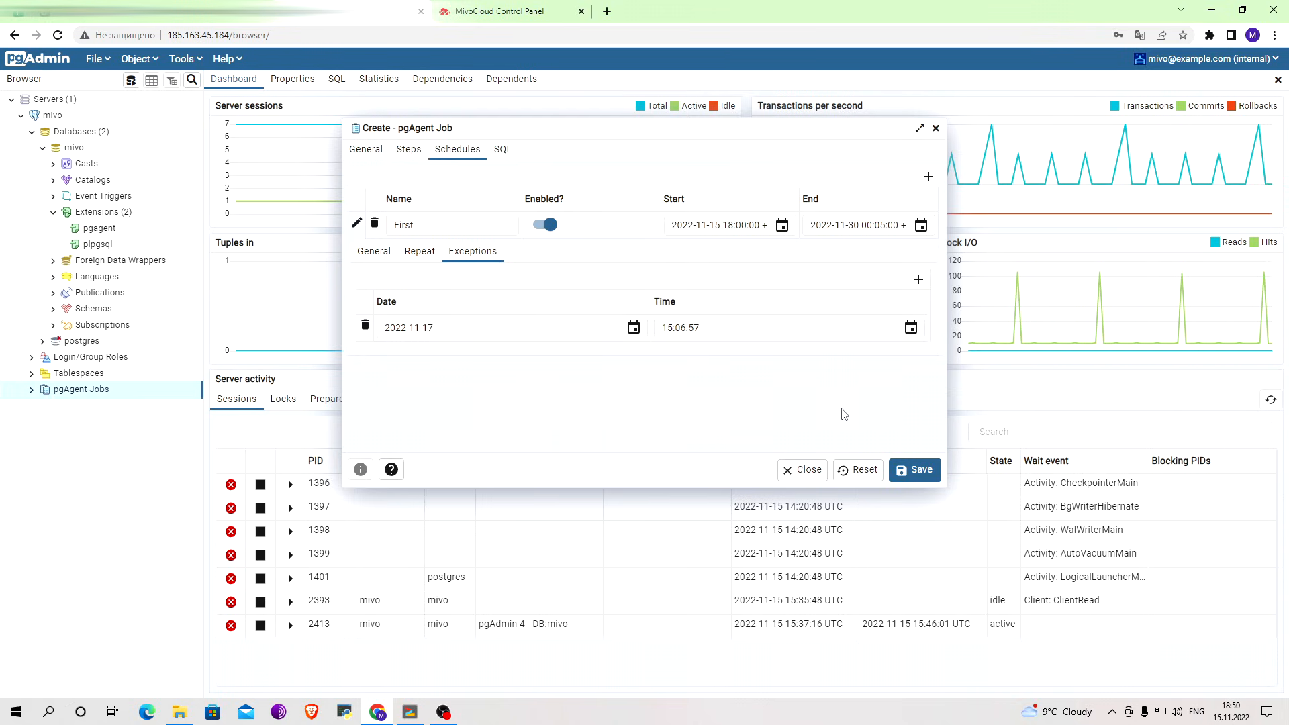
# Review the SQL generated for the Backup job and try to save the job.
pyautogui.click(503, 149)
pyautogui.scroll(-10, 564, 264)
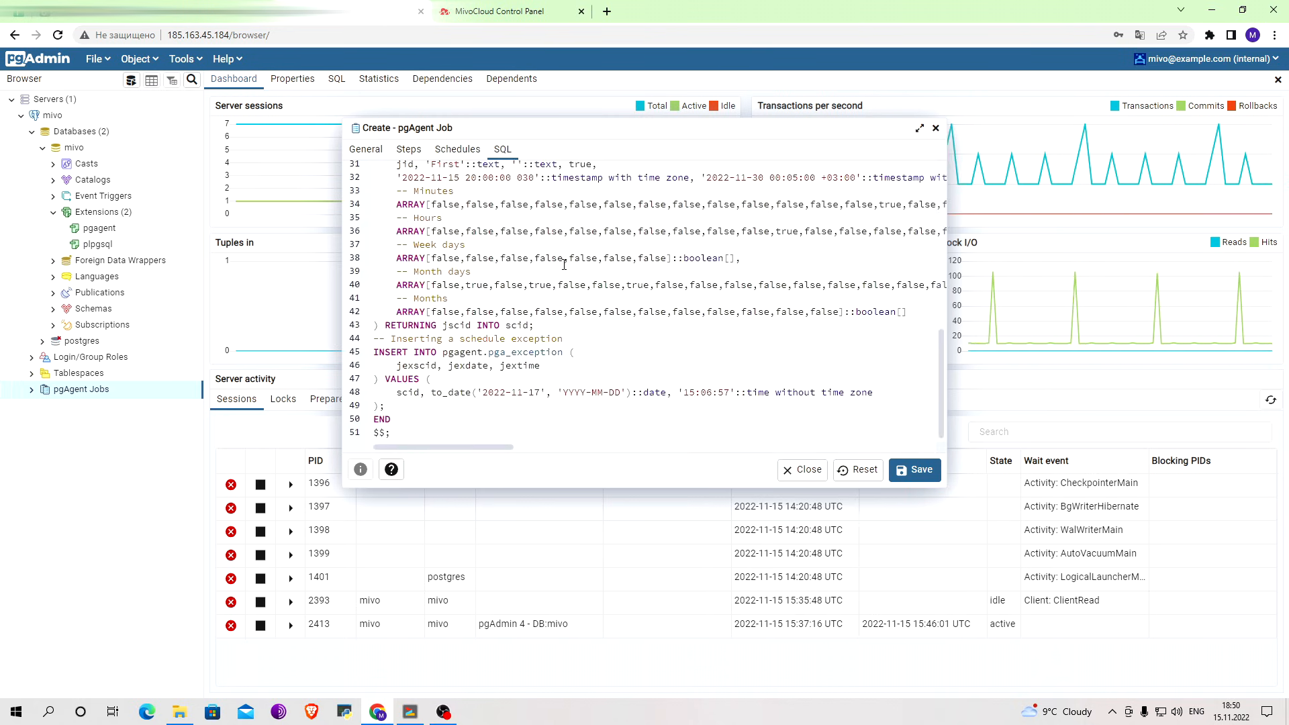
pyautogui.scroll(10, 564, 264)
pyautogui.click(366, 150)
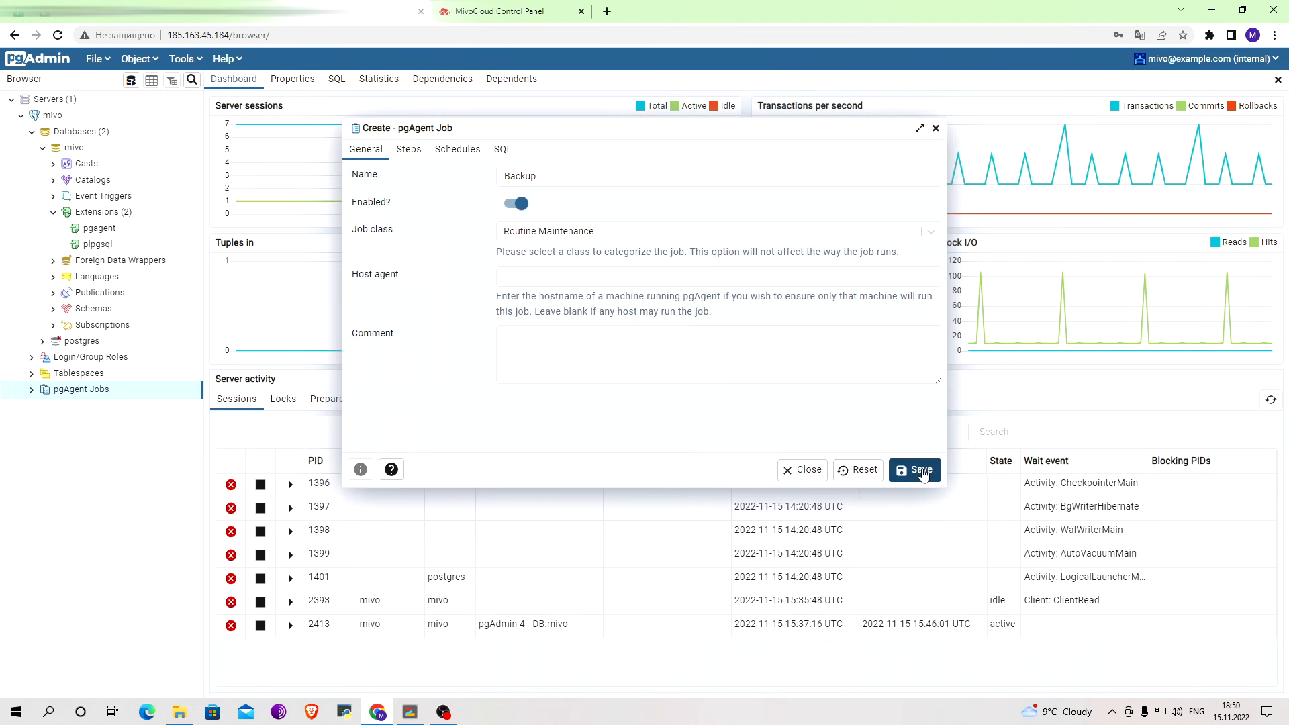
pyautogui.click(922, 472)
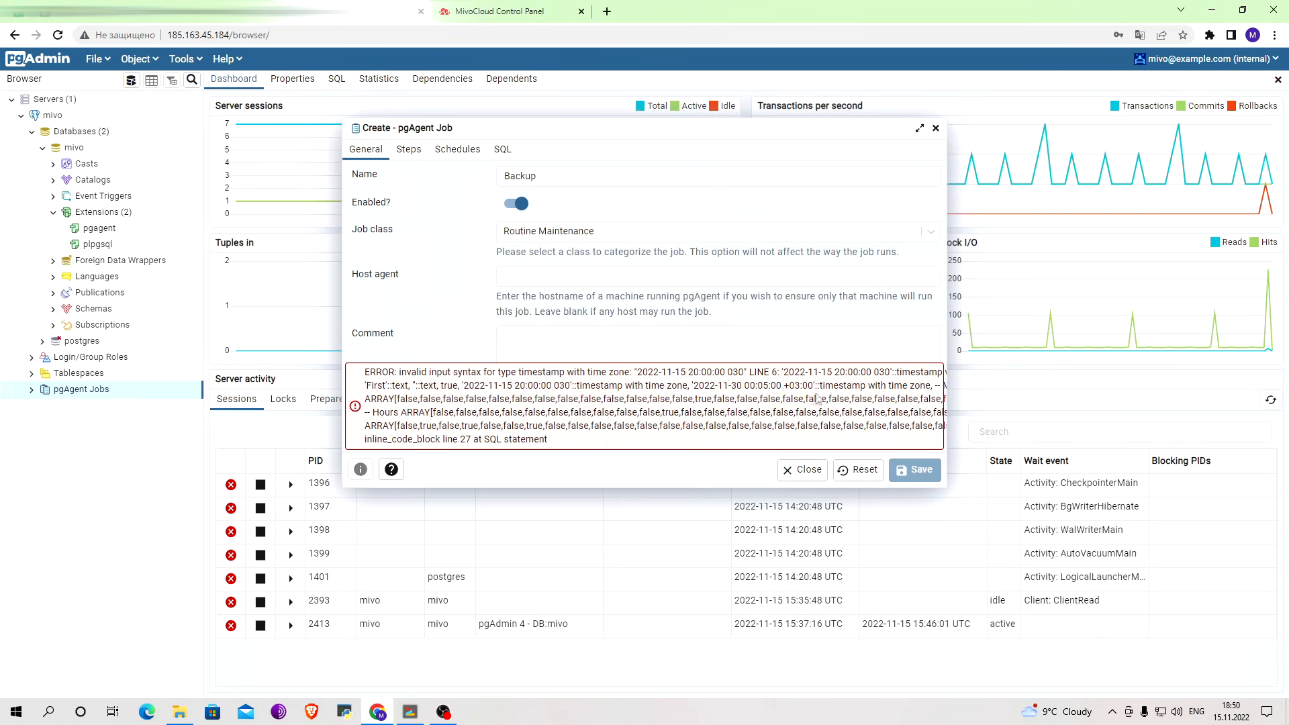
pyautogui.click(449, 151)
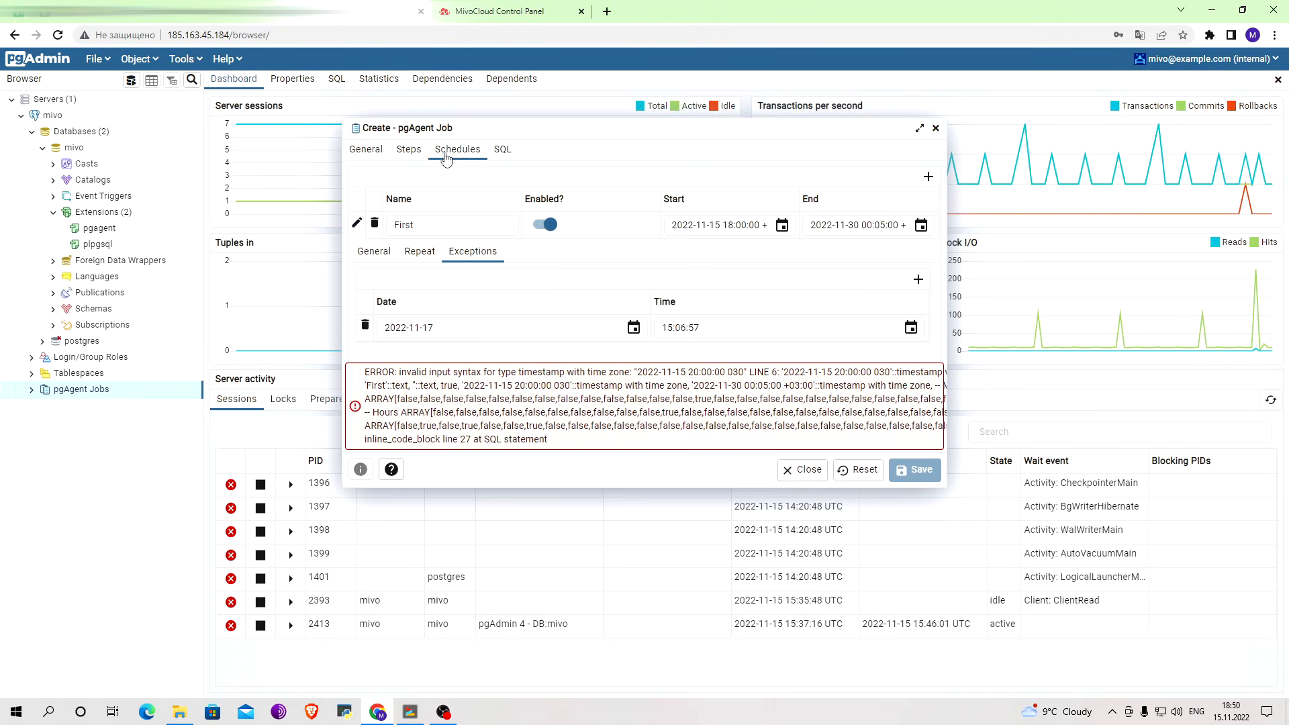
pyautogui.click(367, 255)
pyautogui.click(614, 334)
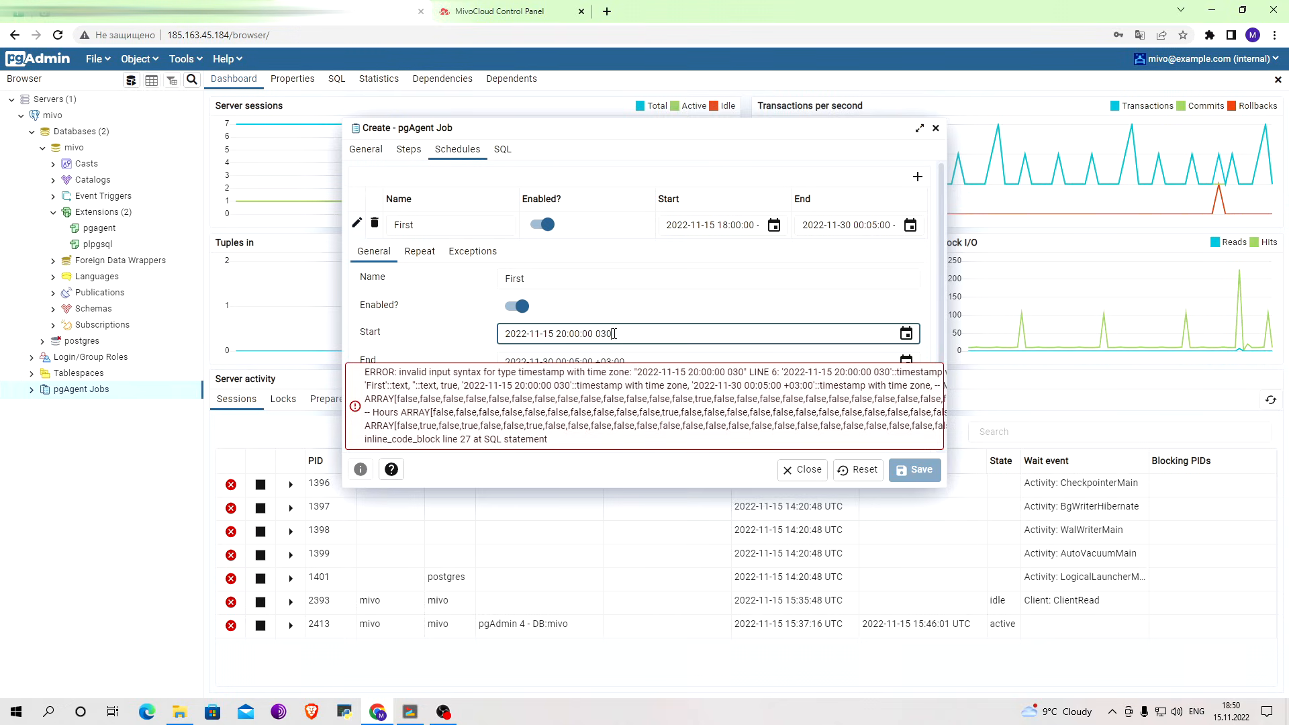
pyautogui.press('BackSpace')
pyautogui.press('BackSpace')
pyautogui.press('BackSpace')
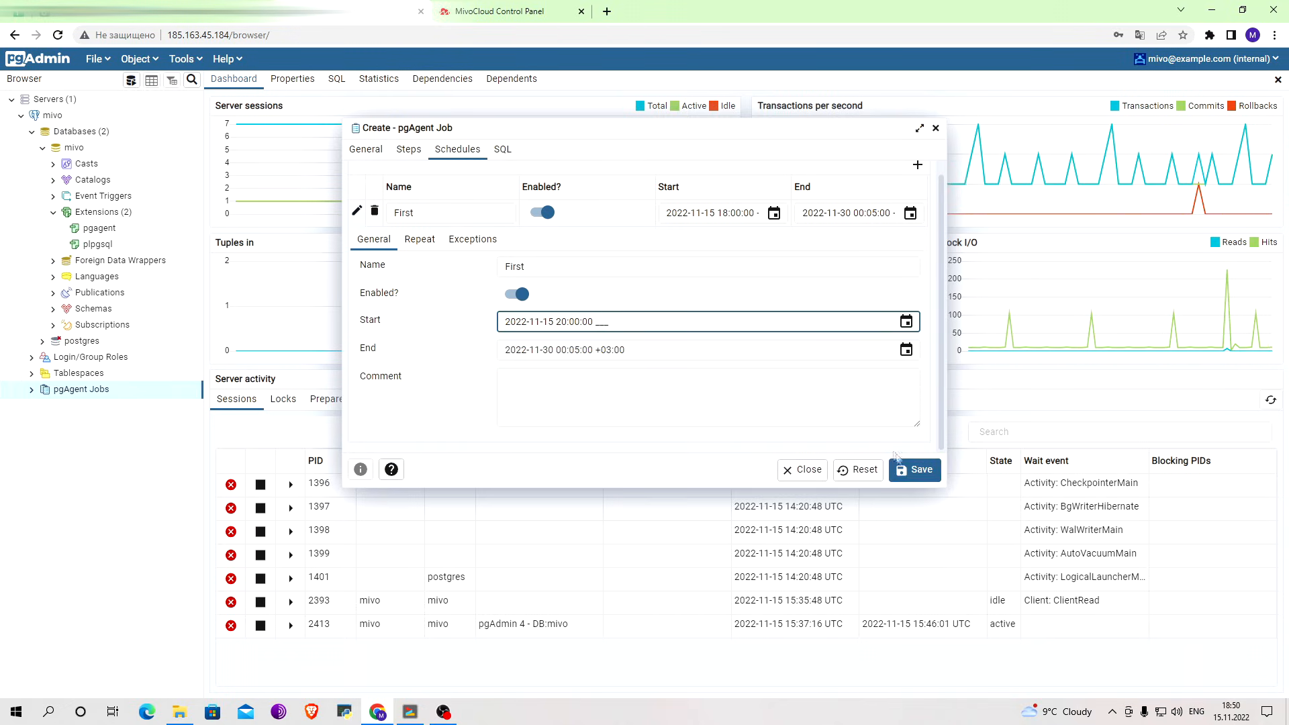
pyautogui.click(911, 472)
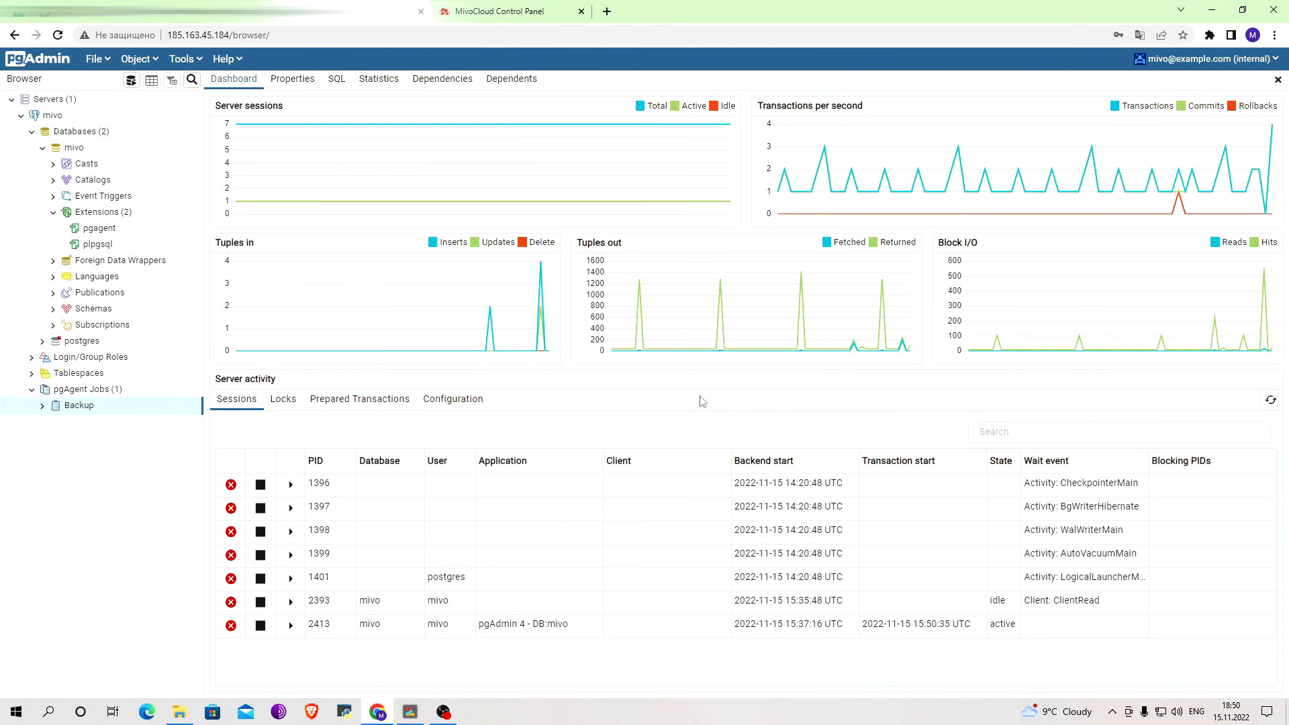
# Expand the Backup job under pgAgent Jobs and examine its run statistics.
pyautogui.click(43, 406)
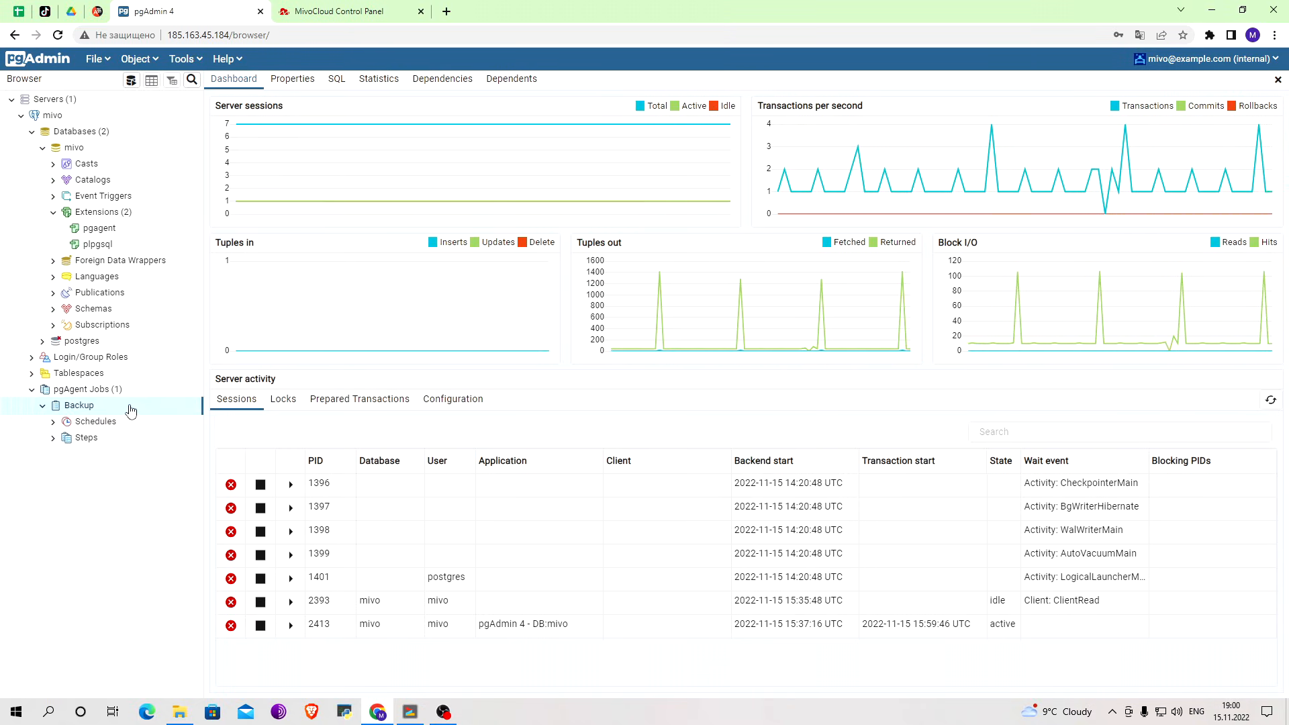
pyautogui.click(388, 87)
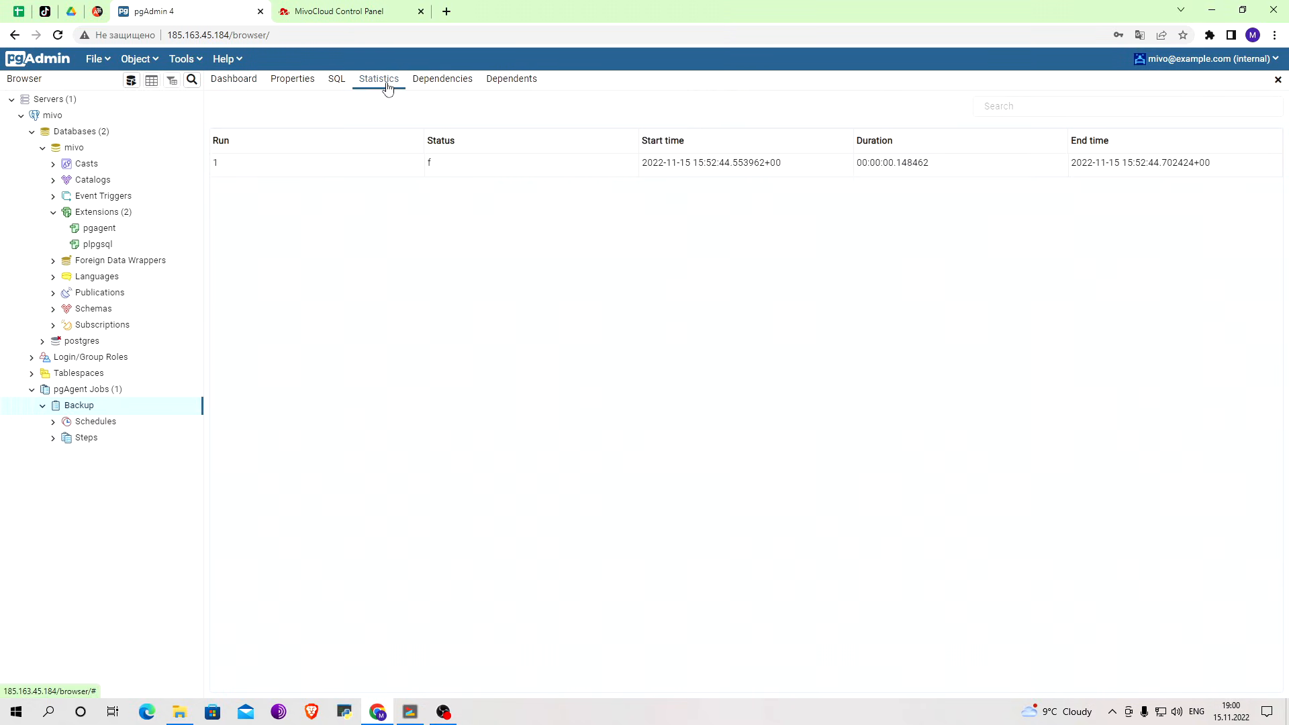